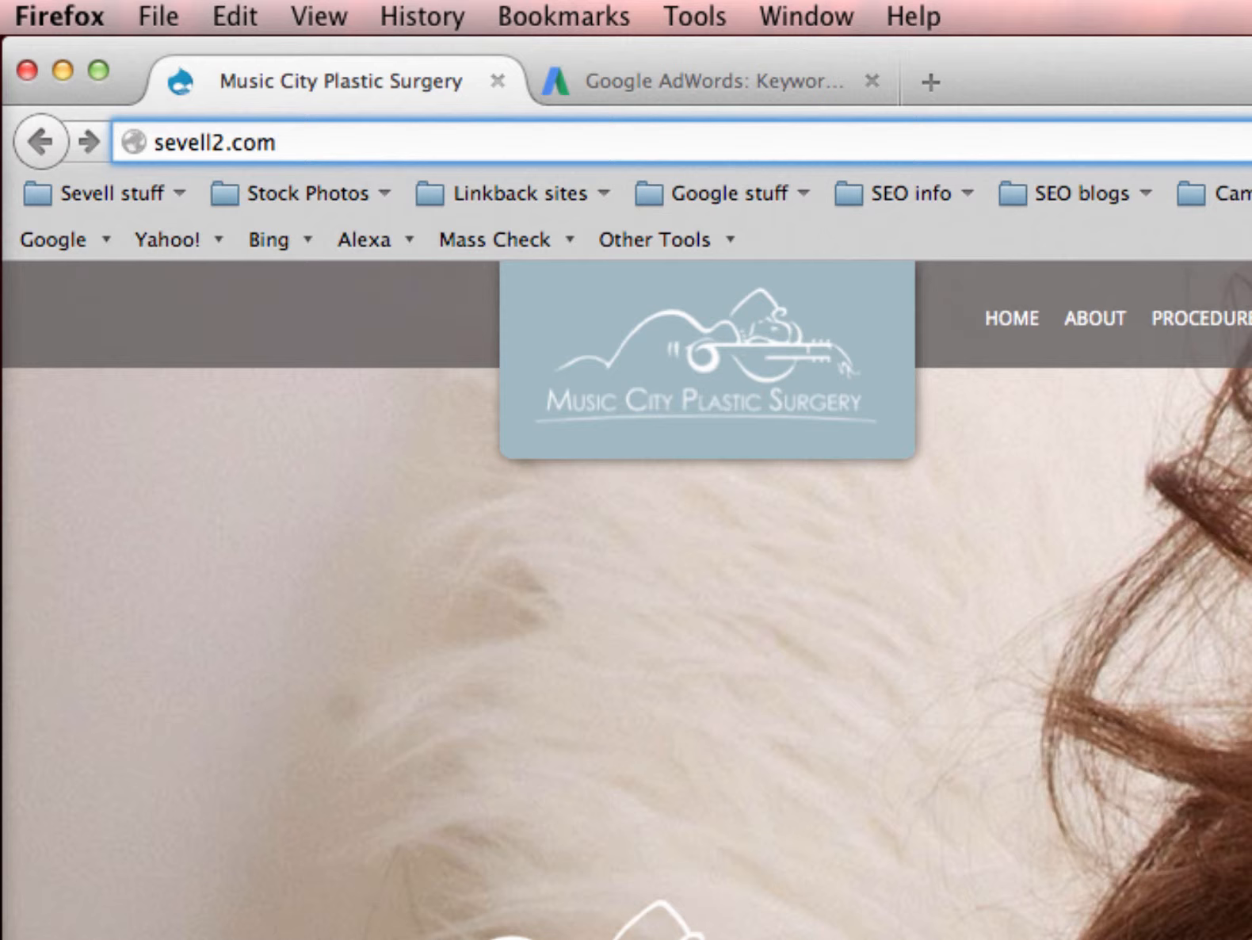
Open the user login page at sevell2.com/user and log in with the account username and password.
{"action": "type", "text": "/user"}
{"action": "key", "text": "Return"}
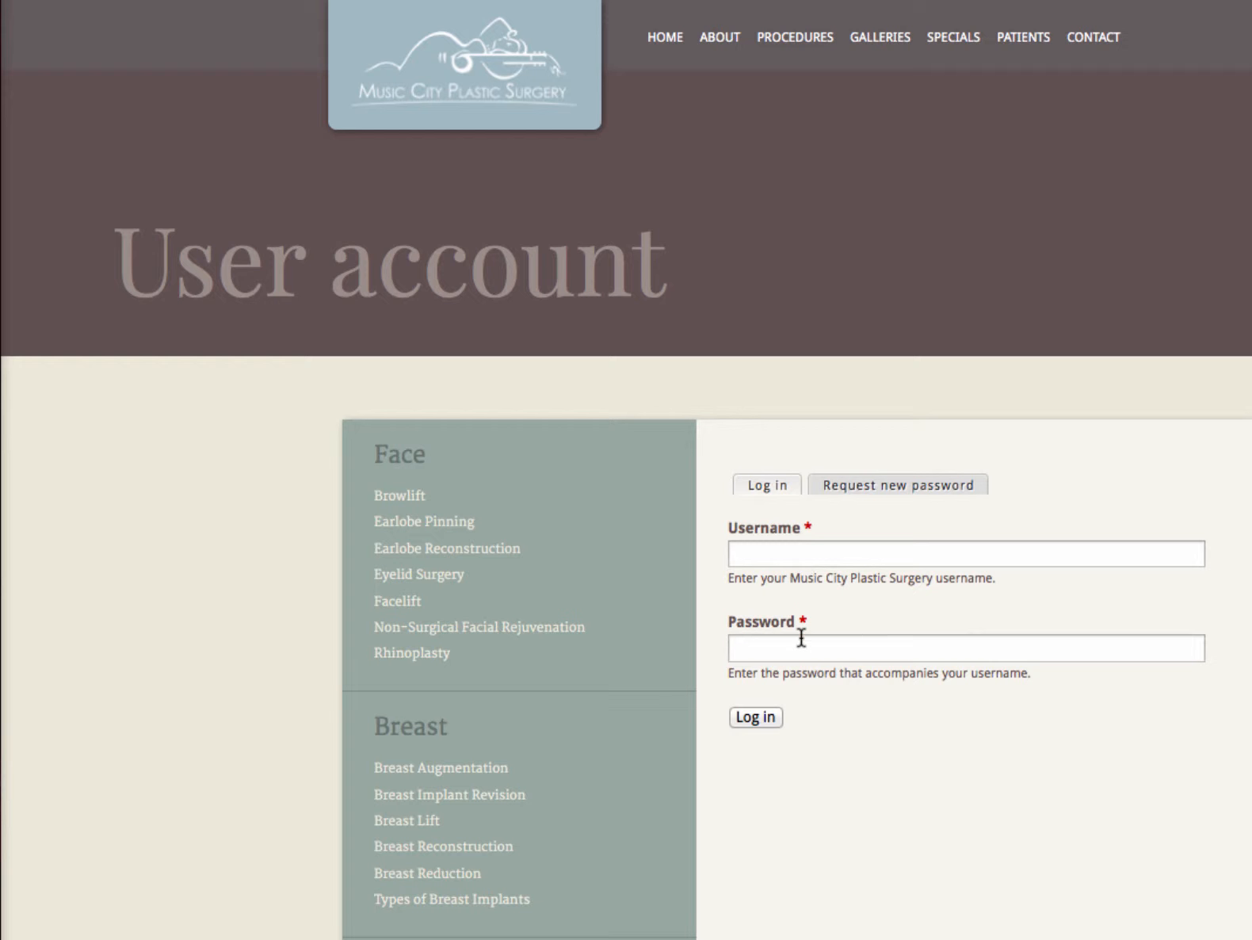
{"action": "left_click", "coordinate": [805, 552]}
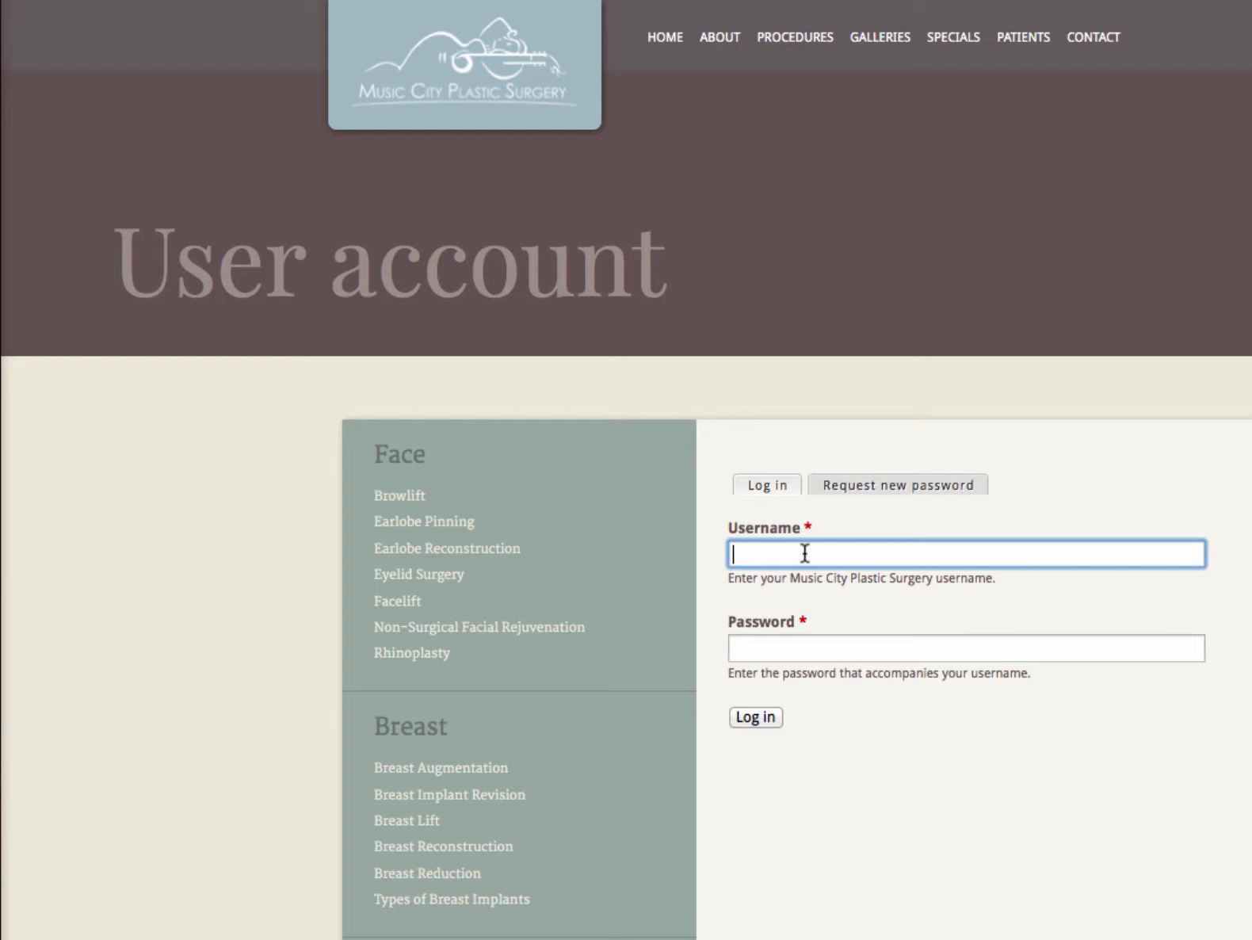
{"action": "type", "text": "B"}
{"action": "left_click", "coordinate": [806, 576]}
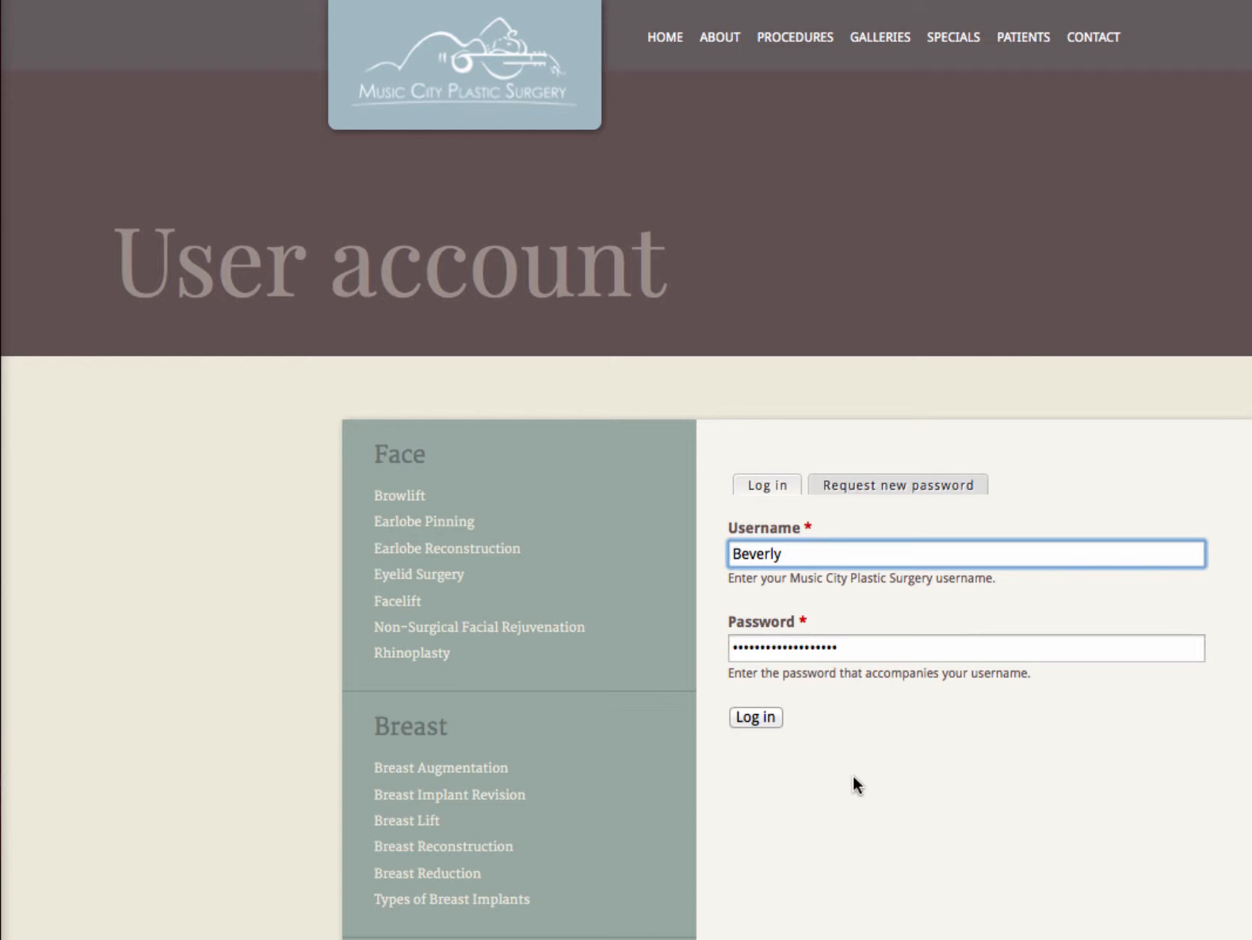
{"action": "left_click", "coordinate": [751, 717]}
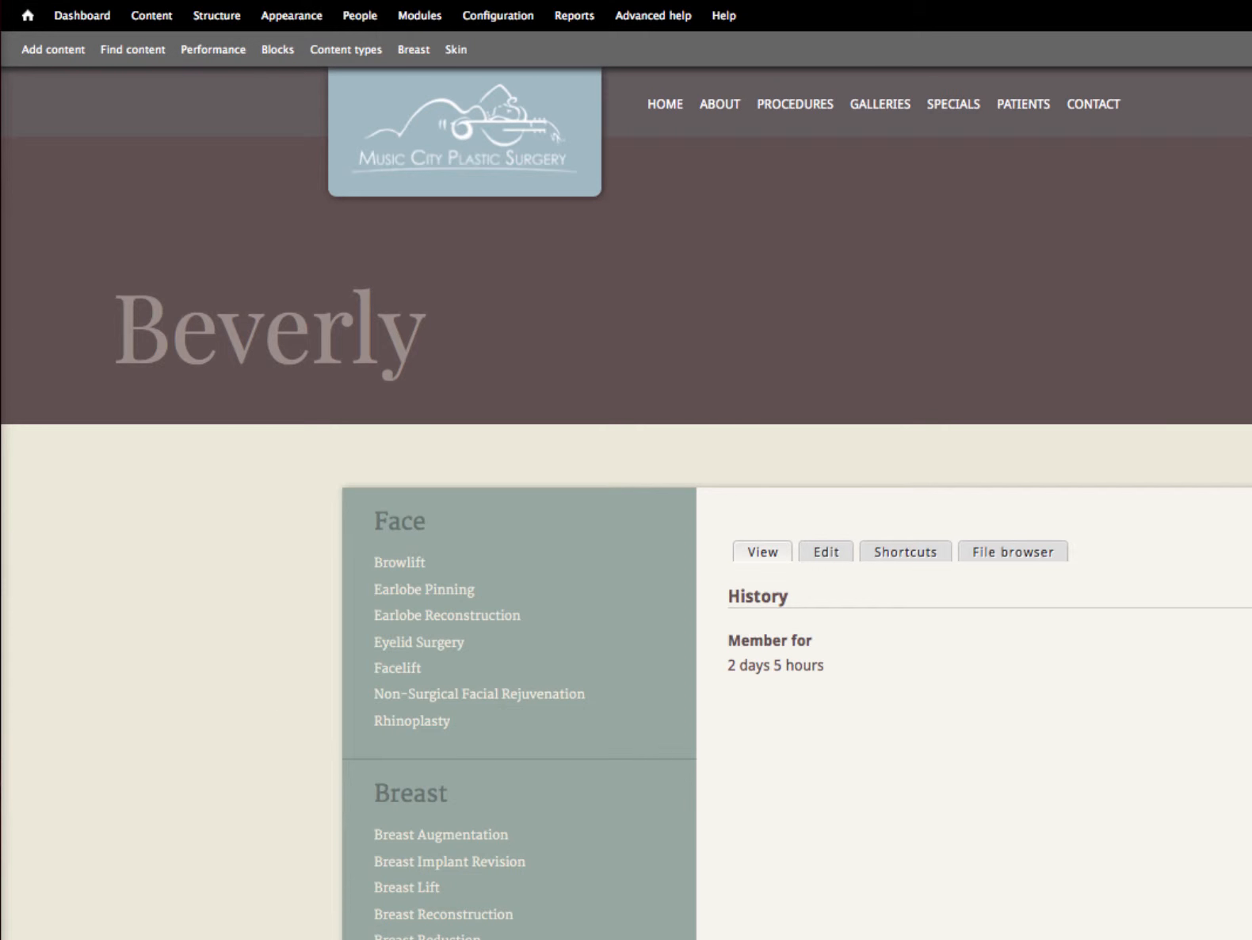
Open the Non-Surgical Facial Rejuvenation page from the Face procedures for editing and maximize its body editor.
{"action": "scroll", "coordinate": [625, 485], "scroll_direction": "down", "scroll_amount": 1}
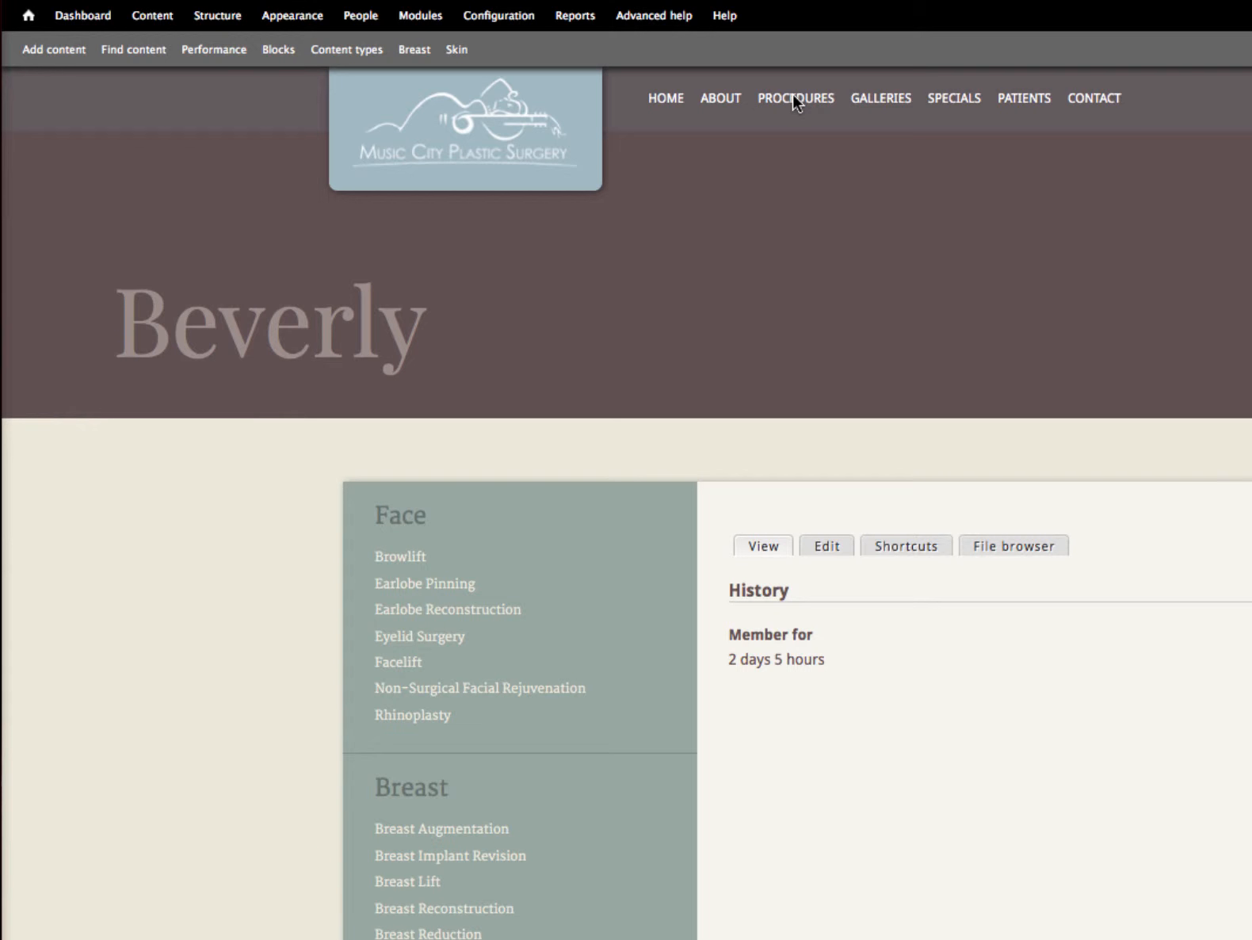
{"action": "mouse_move", "coordinate": [794, 100]}
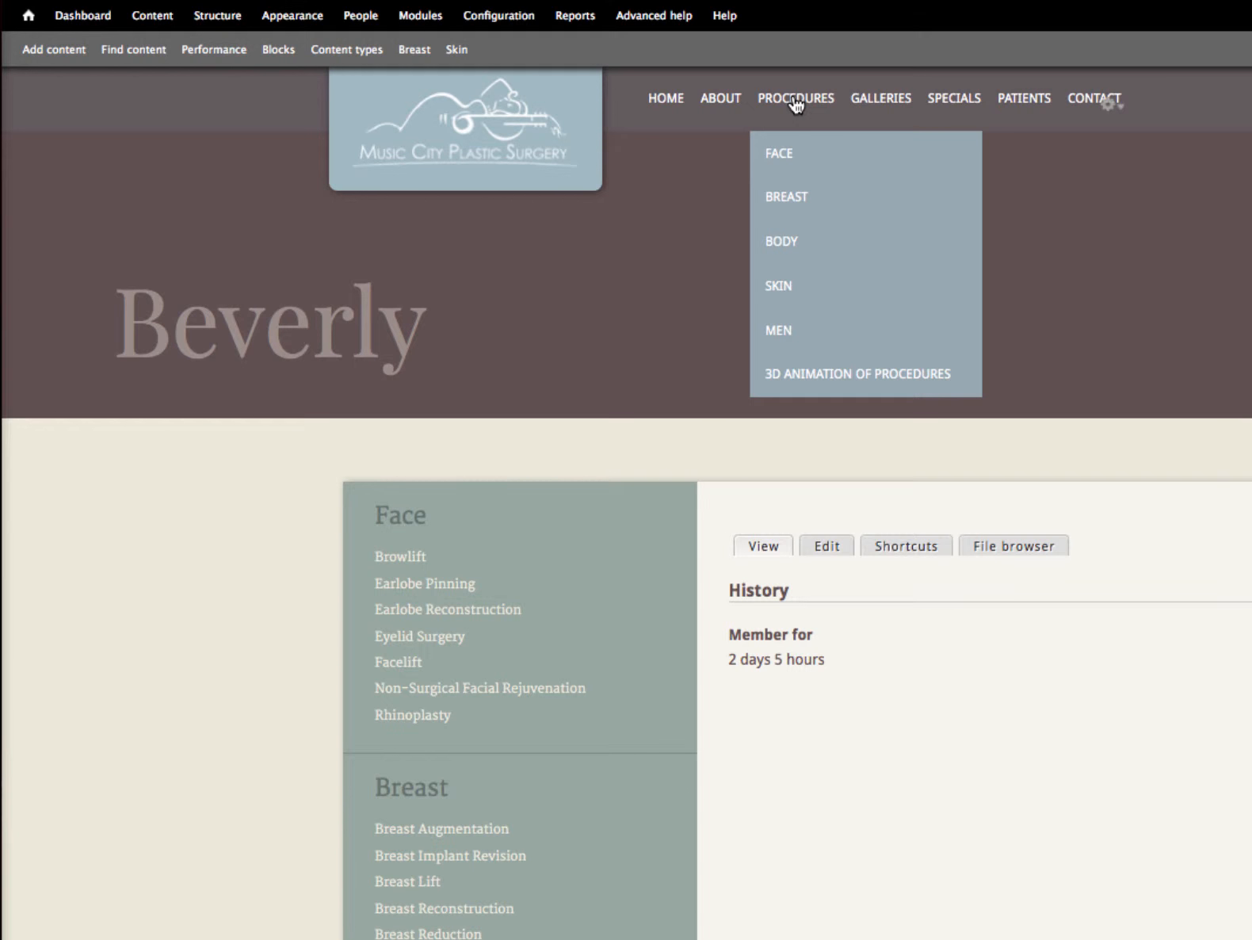
{"action": "mouse_move", "coordinate": [790, 153]}
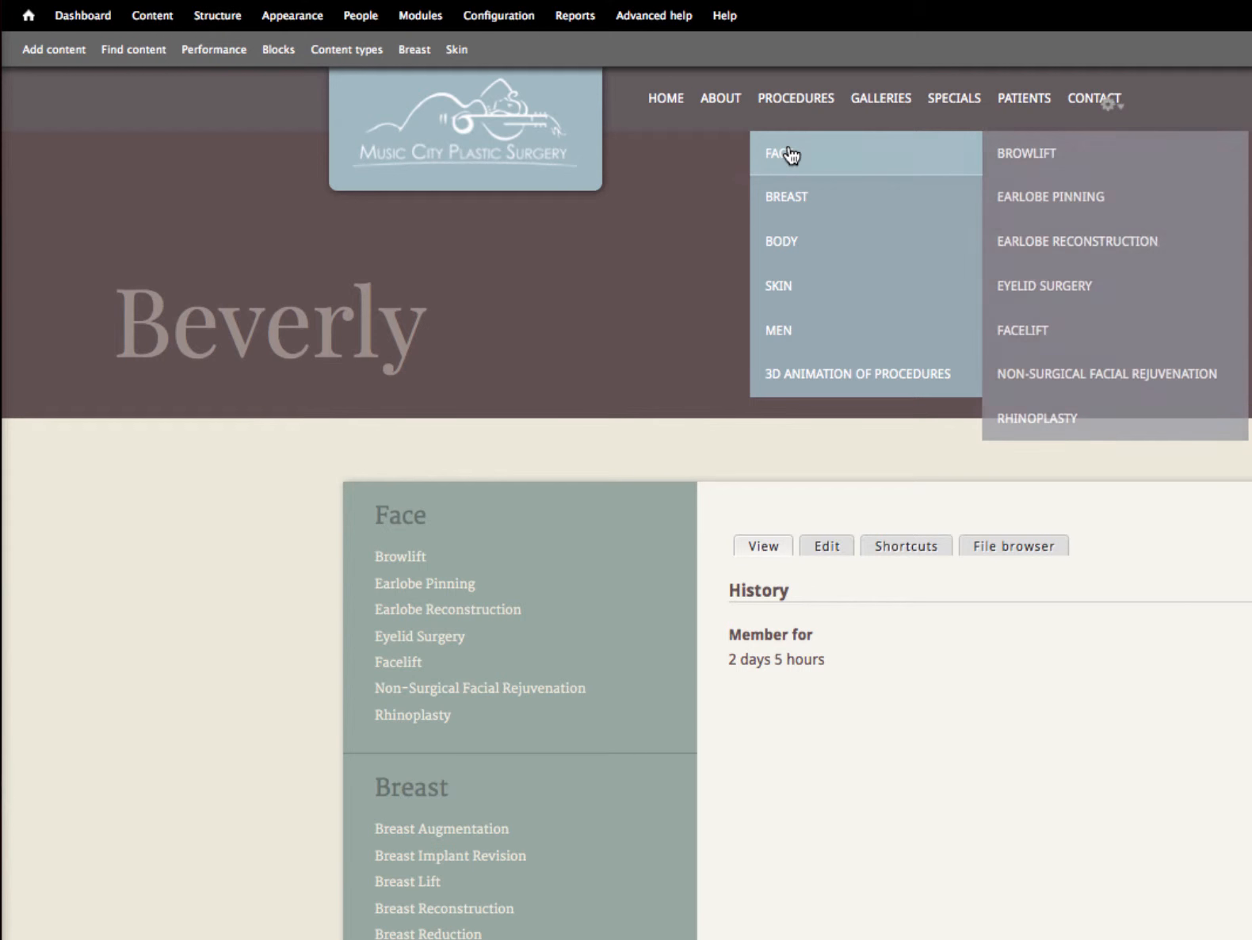
{"action": "left_click", "coordinate": [1048, 382]}
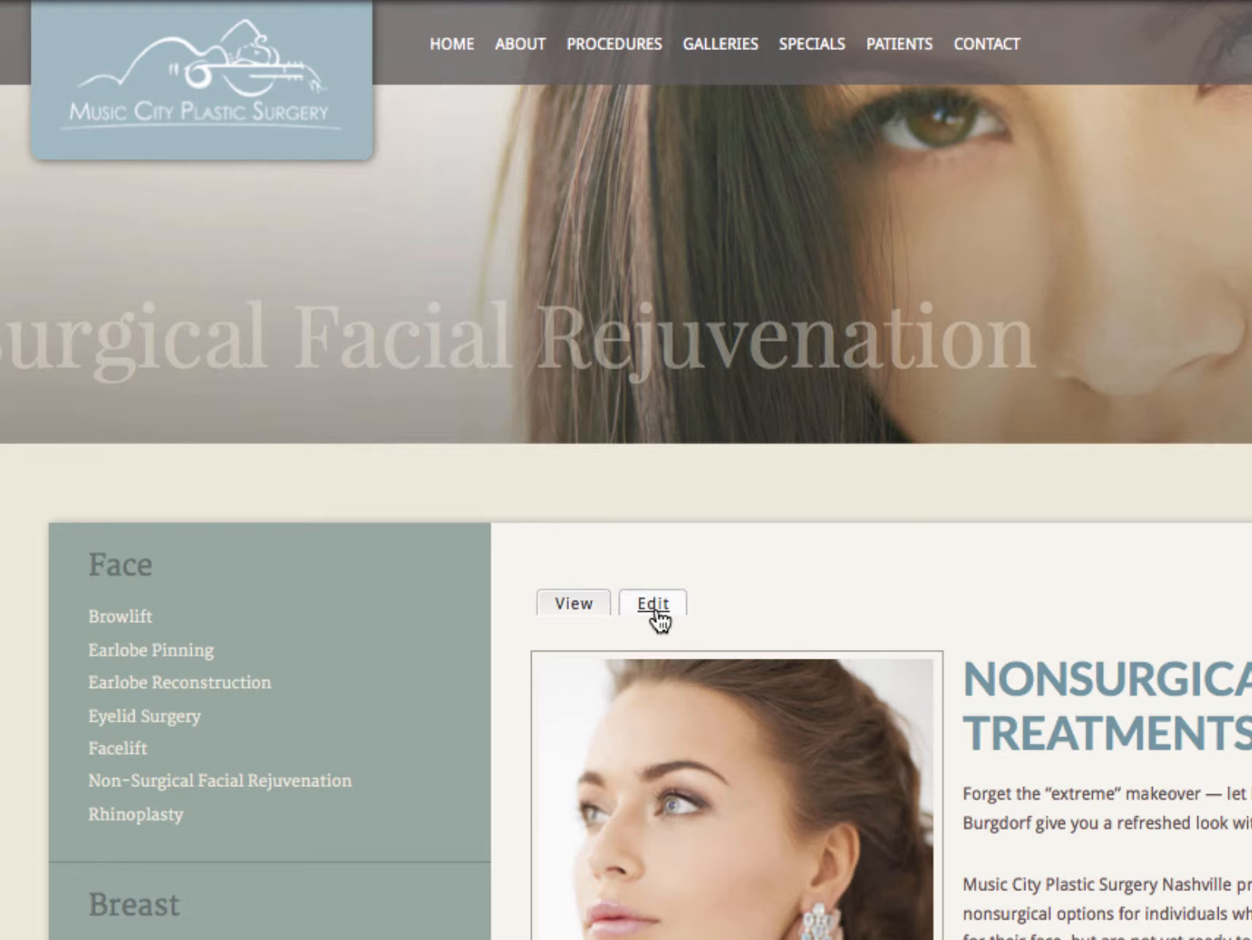
{"action": "left_click", "coordinate": [653, 606]}
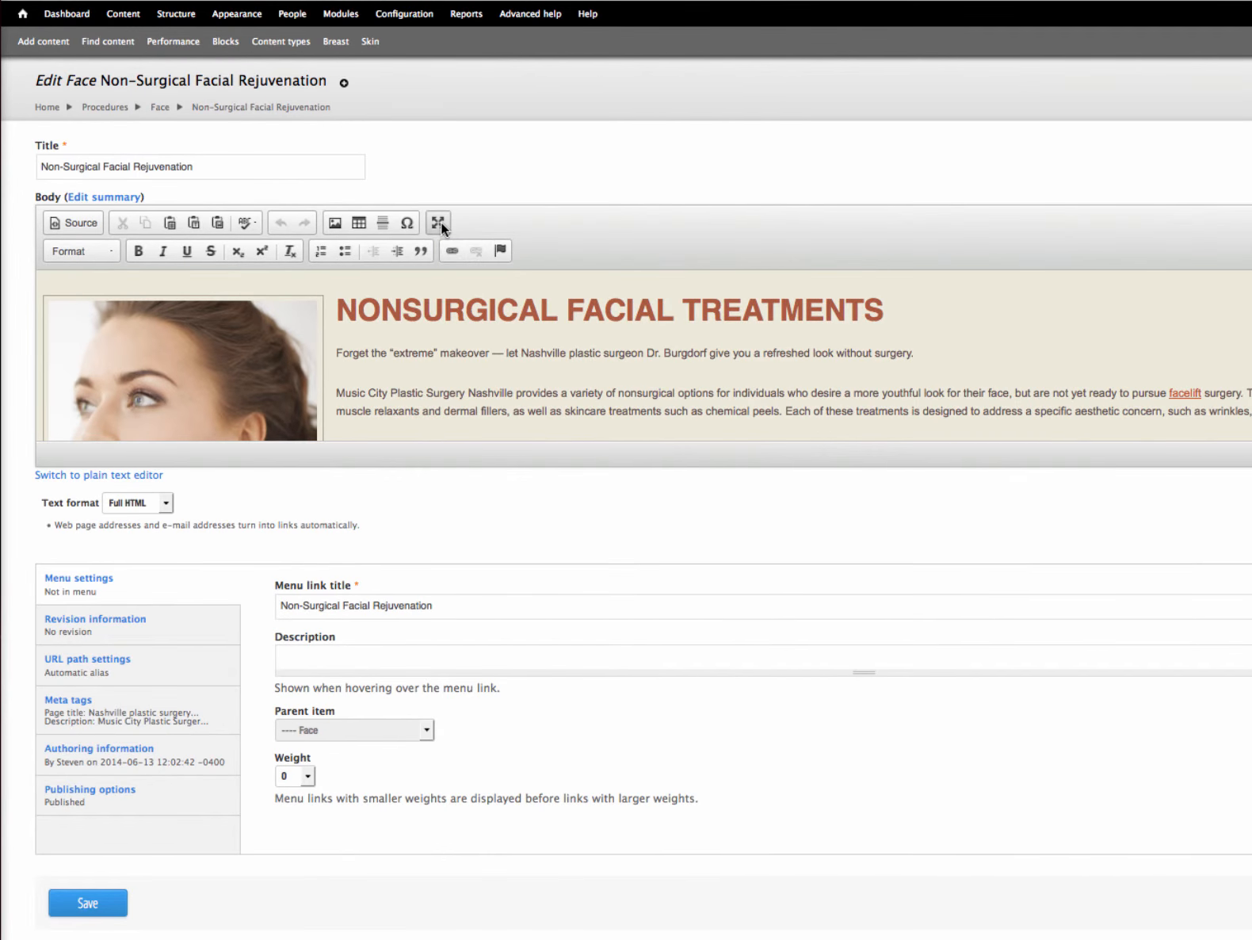
{"action": "left_click", "coordinate": [438, 222]}
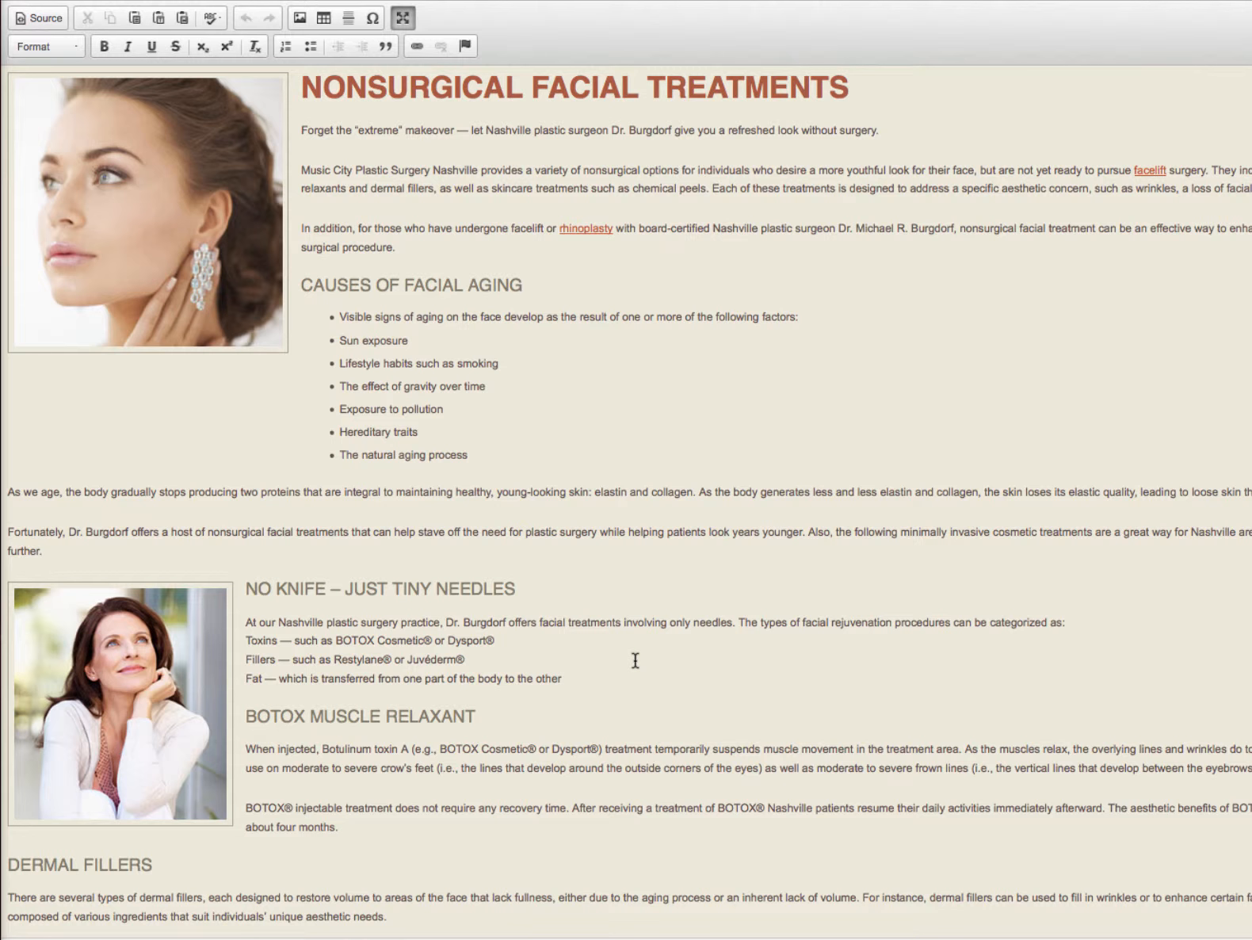
Add an empty line above the Fat Transfer heading and place the cursor in it.
{"action": "key", "text": "Return"}
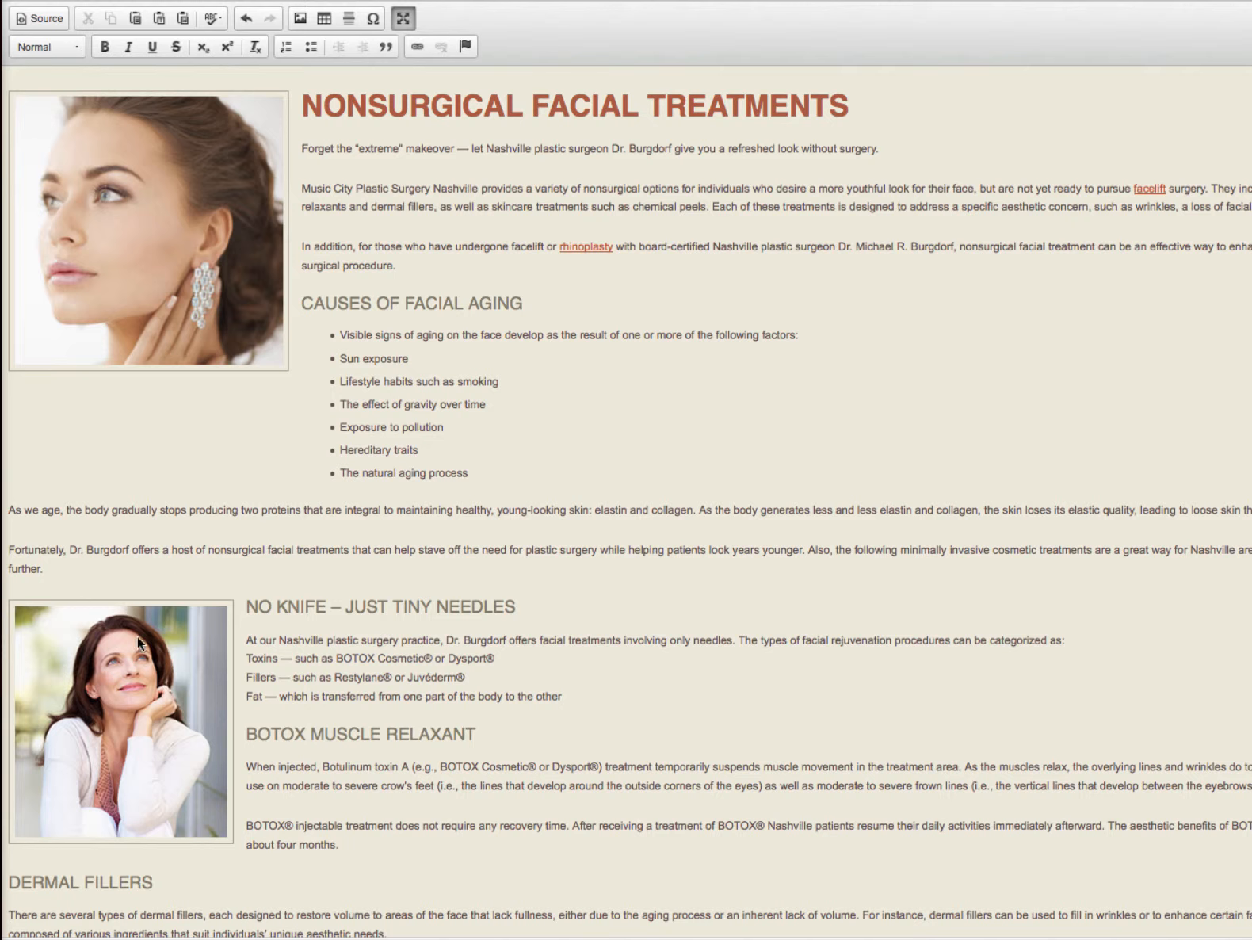
{"action": "scroll", "coordinate": [468, 594], "scroll_direction": "down", "scroll_amount": 6}
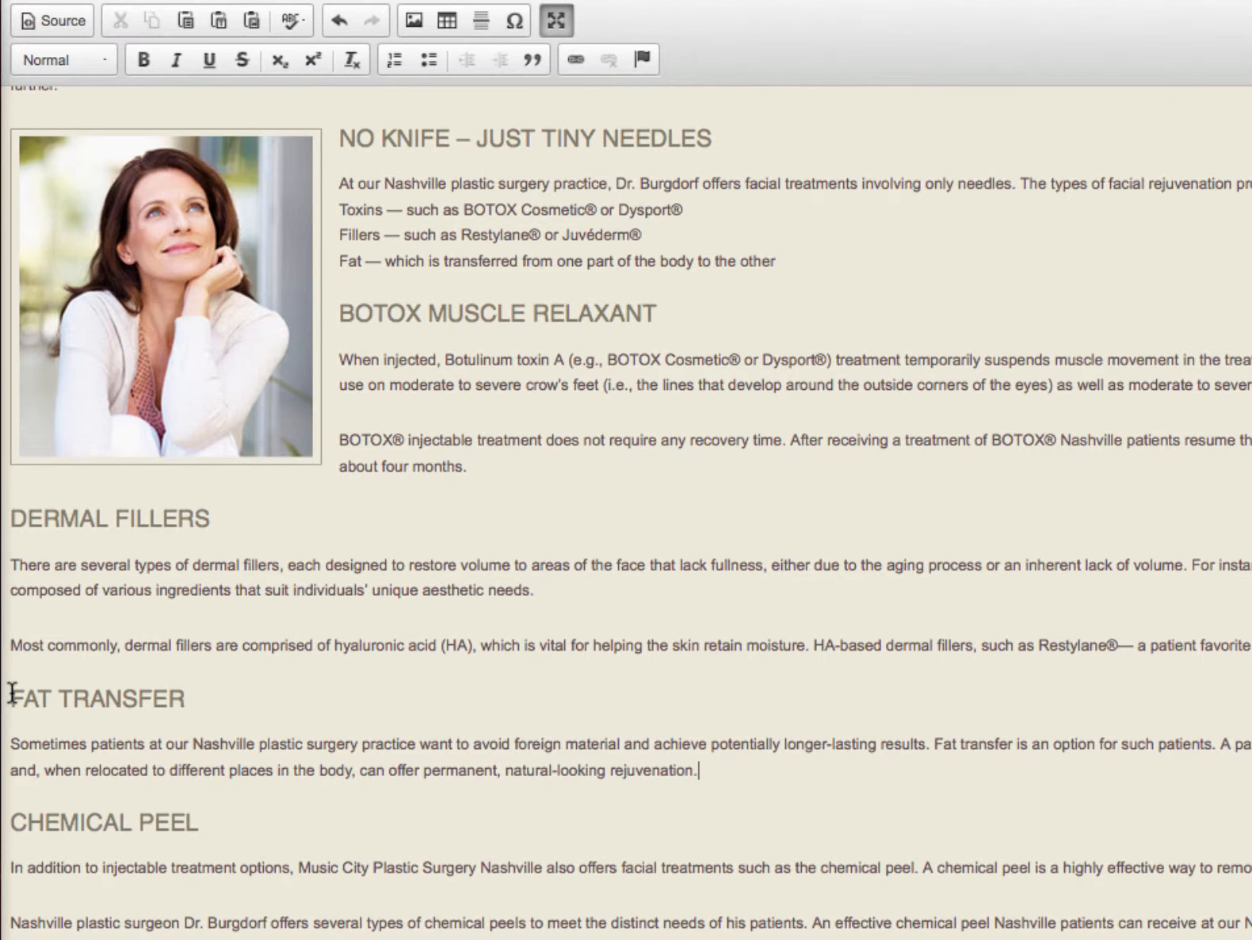
{"action": "left_click", "coordinate": [12, 693]}
{"action": "key", "text": "Return"}
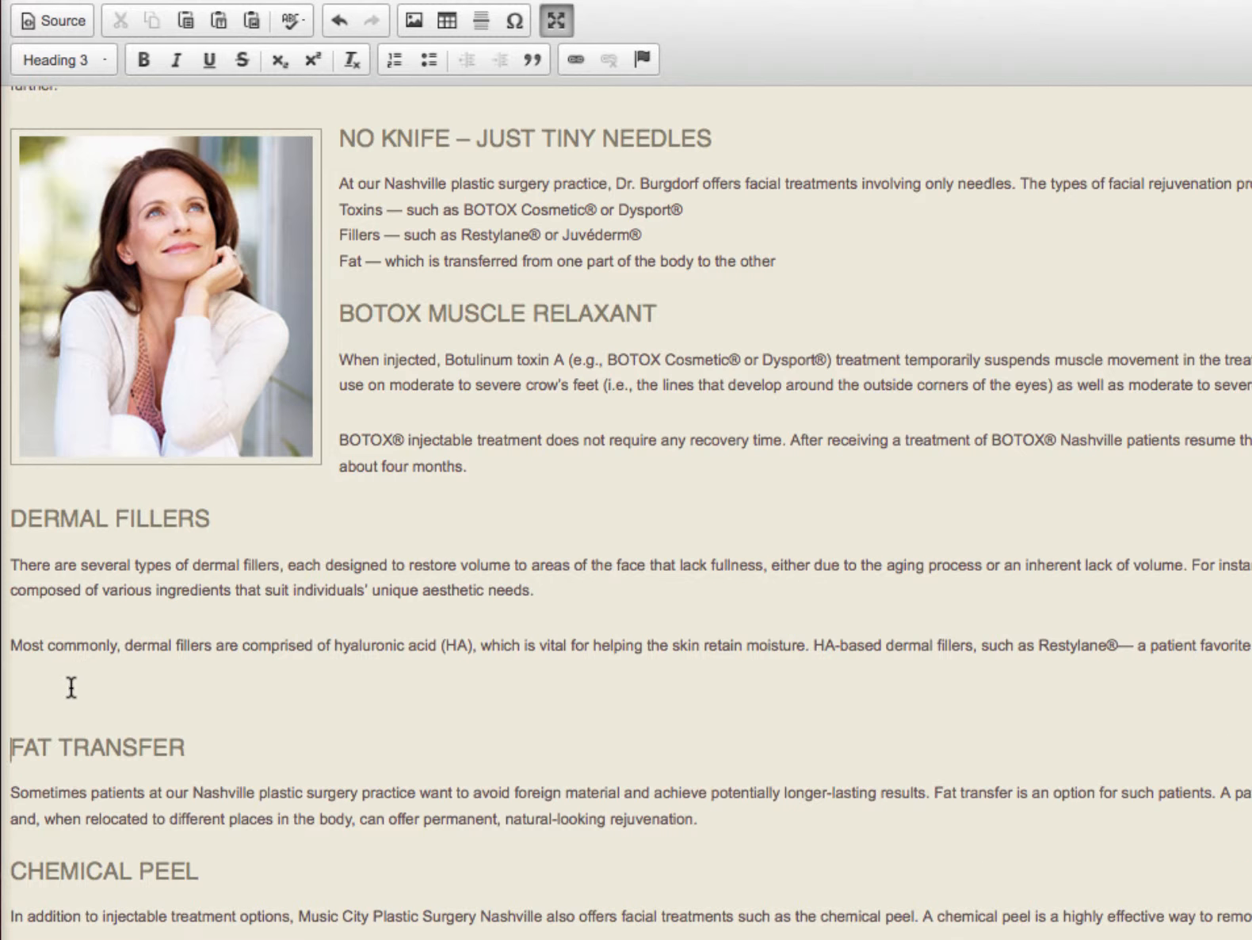
{"action": "left_click", "coordinate": [33, 690]}
{"action": "scroll", "coordinate": [229, 711], "scroll_direction": "up", "scroll_amount": 1}
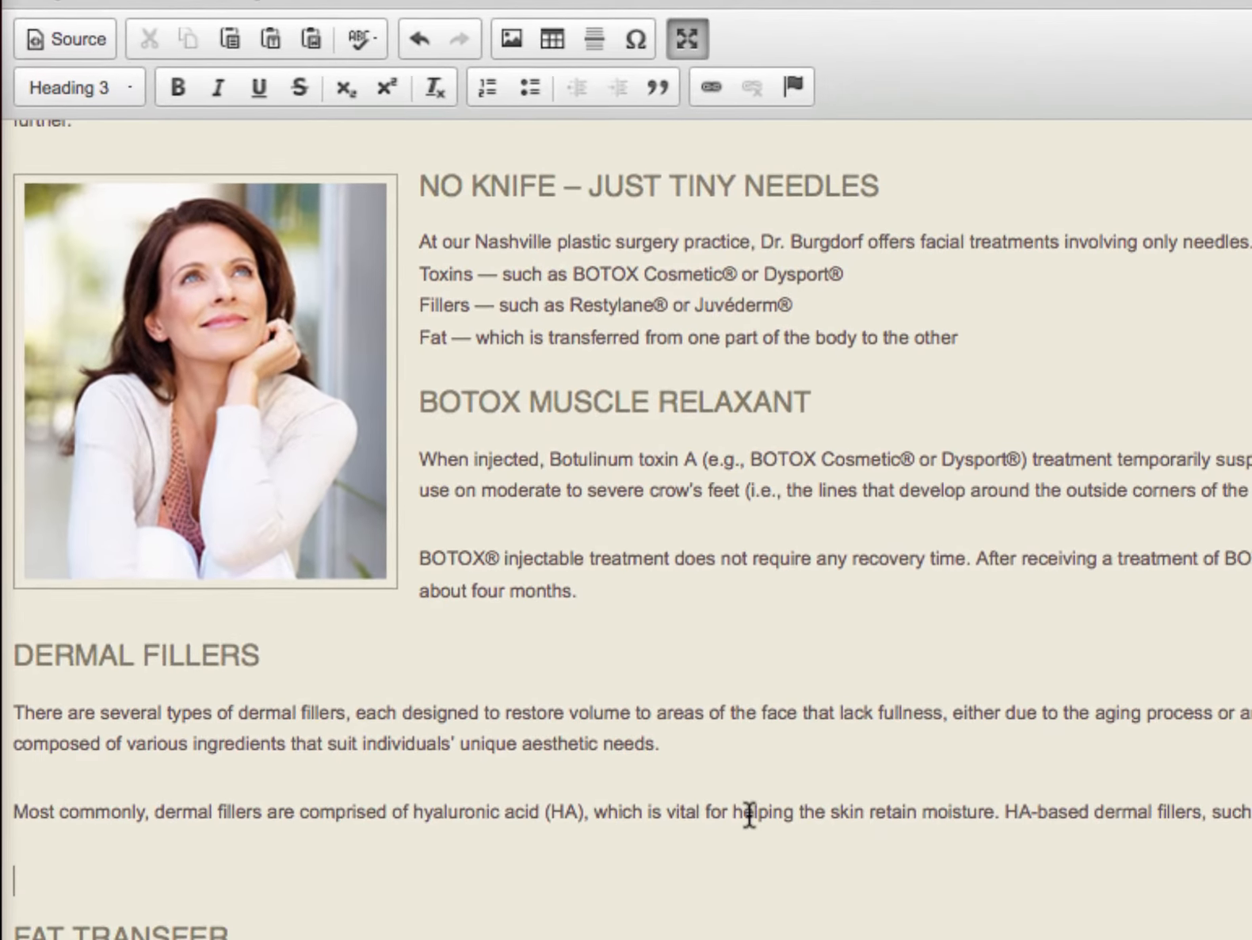
Start inserting an image at the empty line, browse the server files and preview arm_lift_78059607.jpg.
{"action": "left_click", "coordinate": [514, 45]}
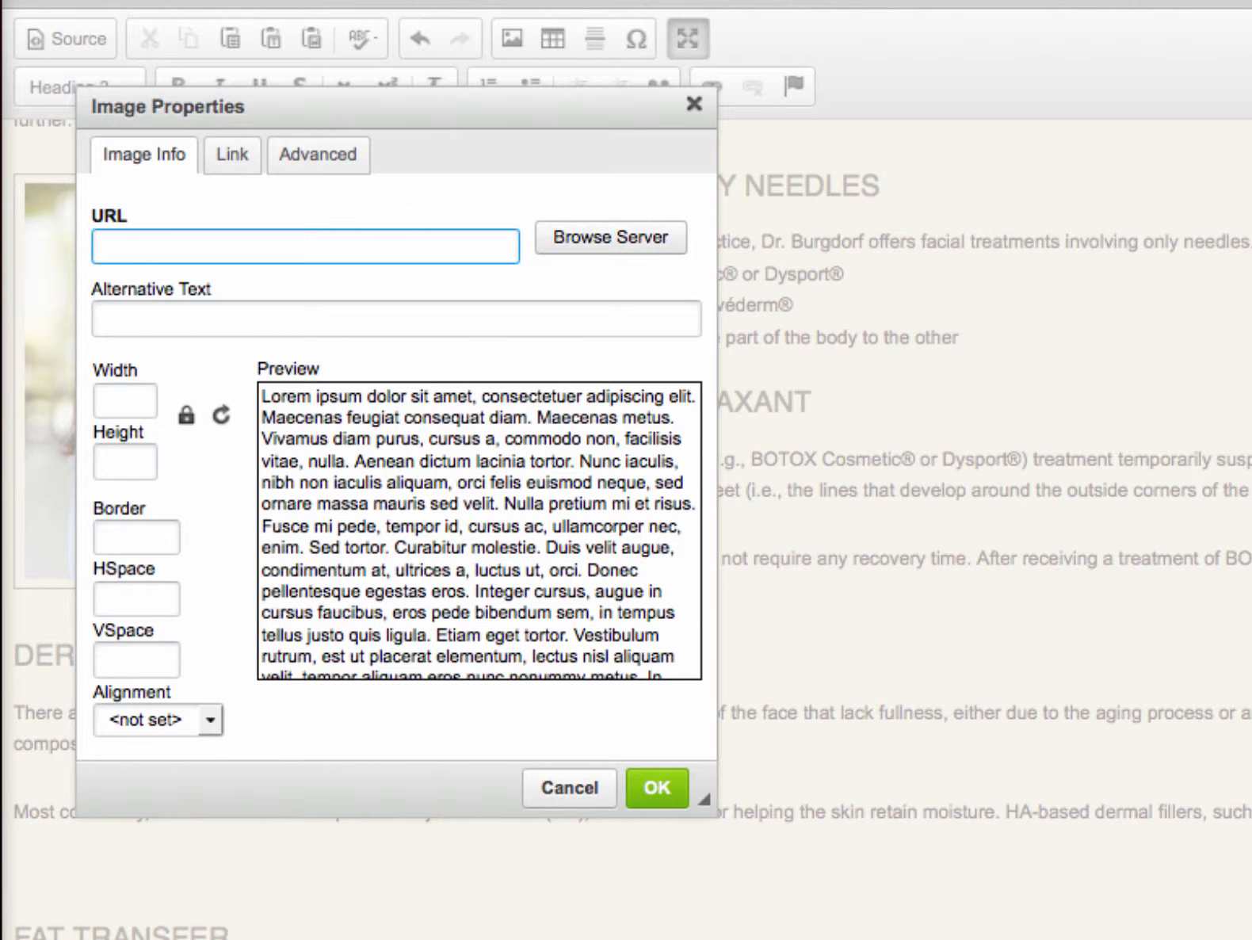
{"action": "key", "text": "Tab"}
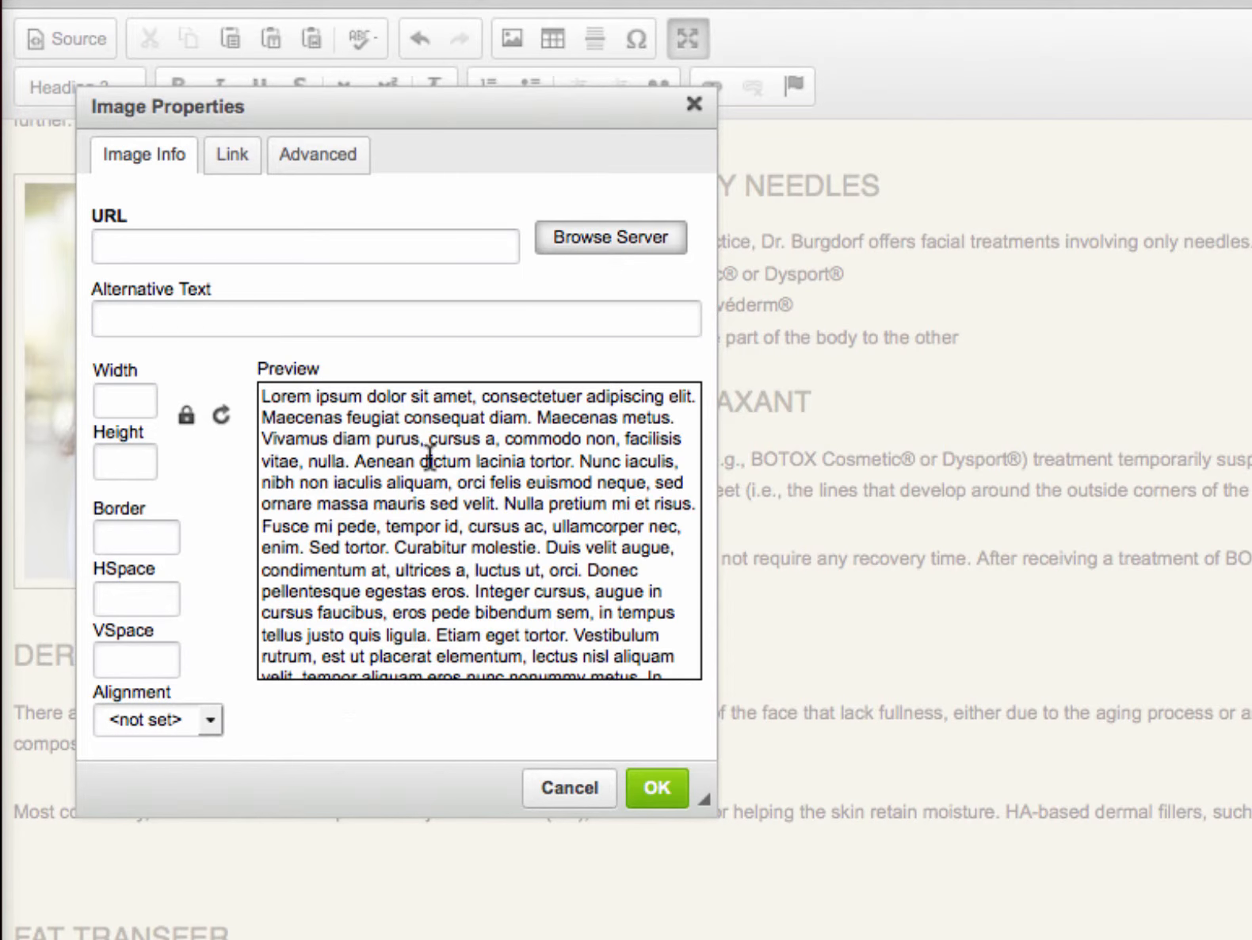
{"action": "left_click", "coordinate": [599, 246]}
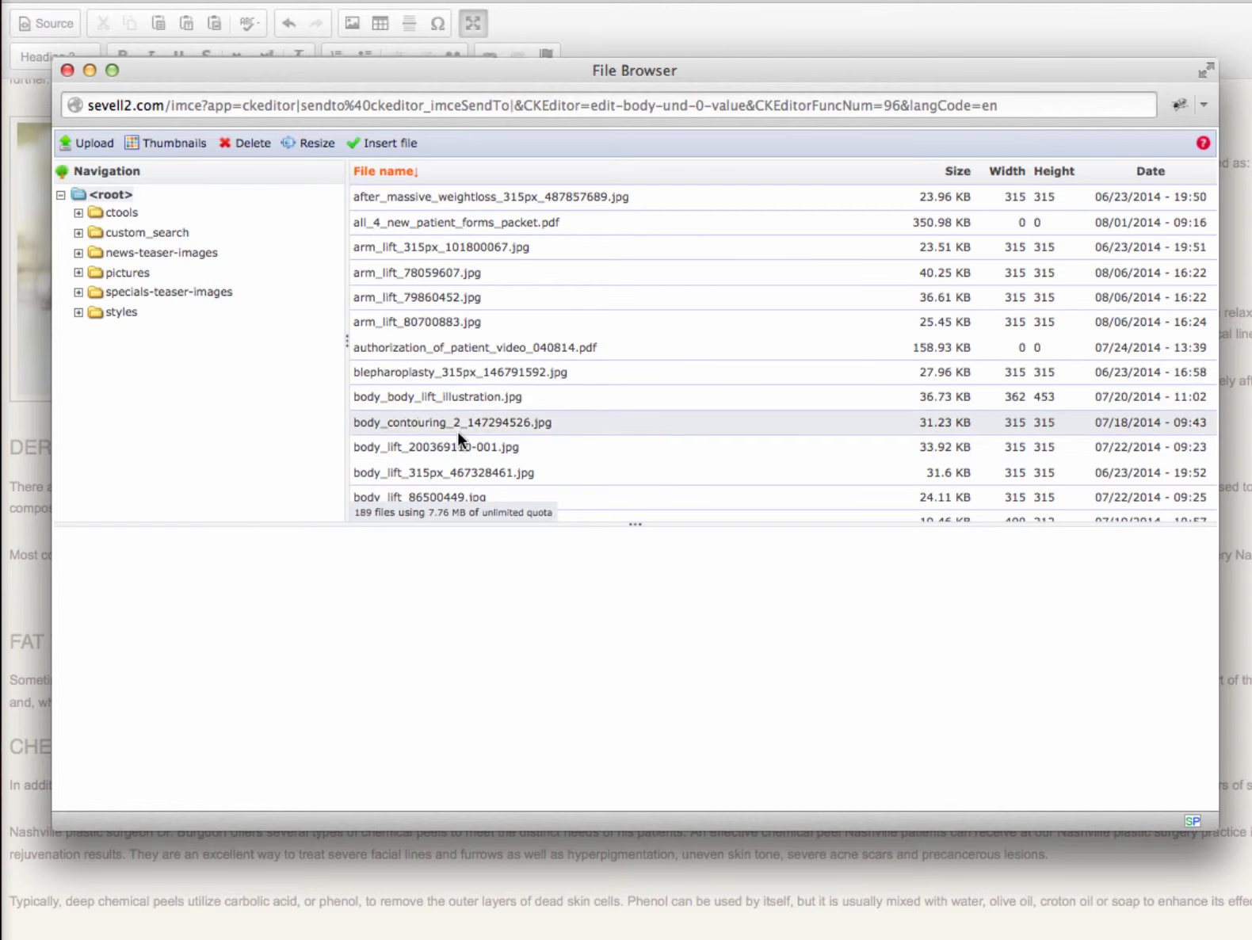
{"action": "left_click", "coordinate": [458, 266]}
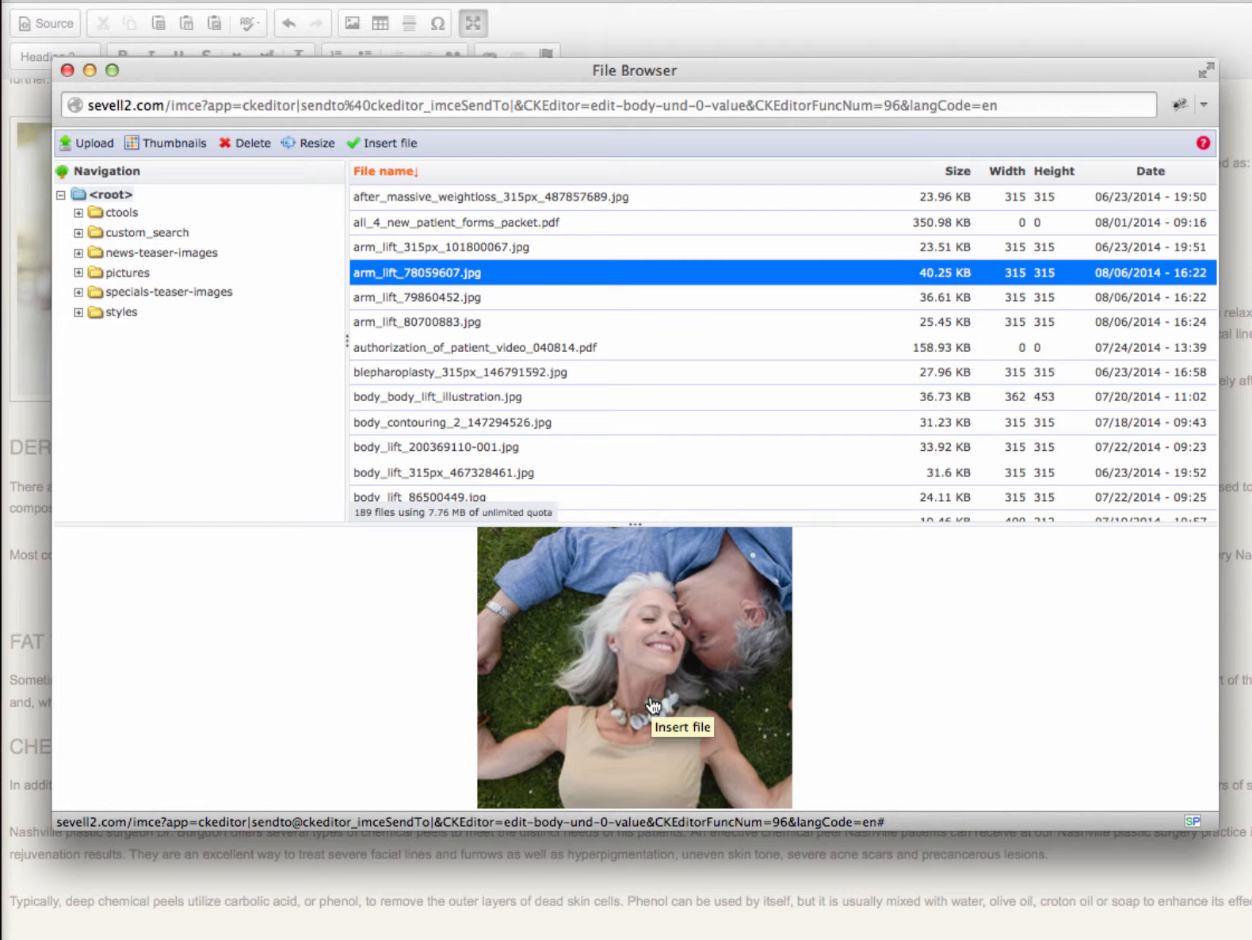
{"action": "scroll", "coordinate": [1071, 666], "scroll_direction": "down", "scroll_amount": 1}
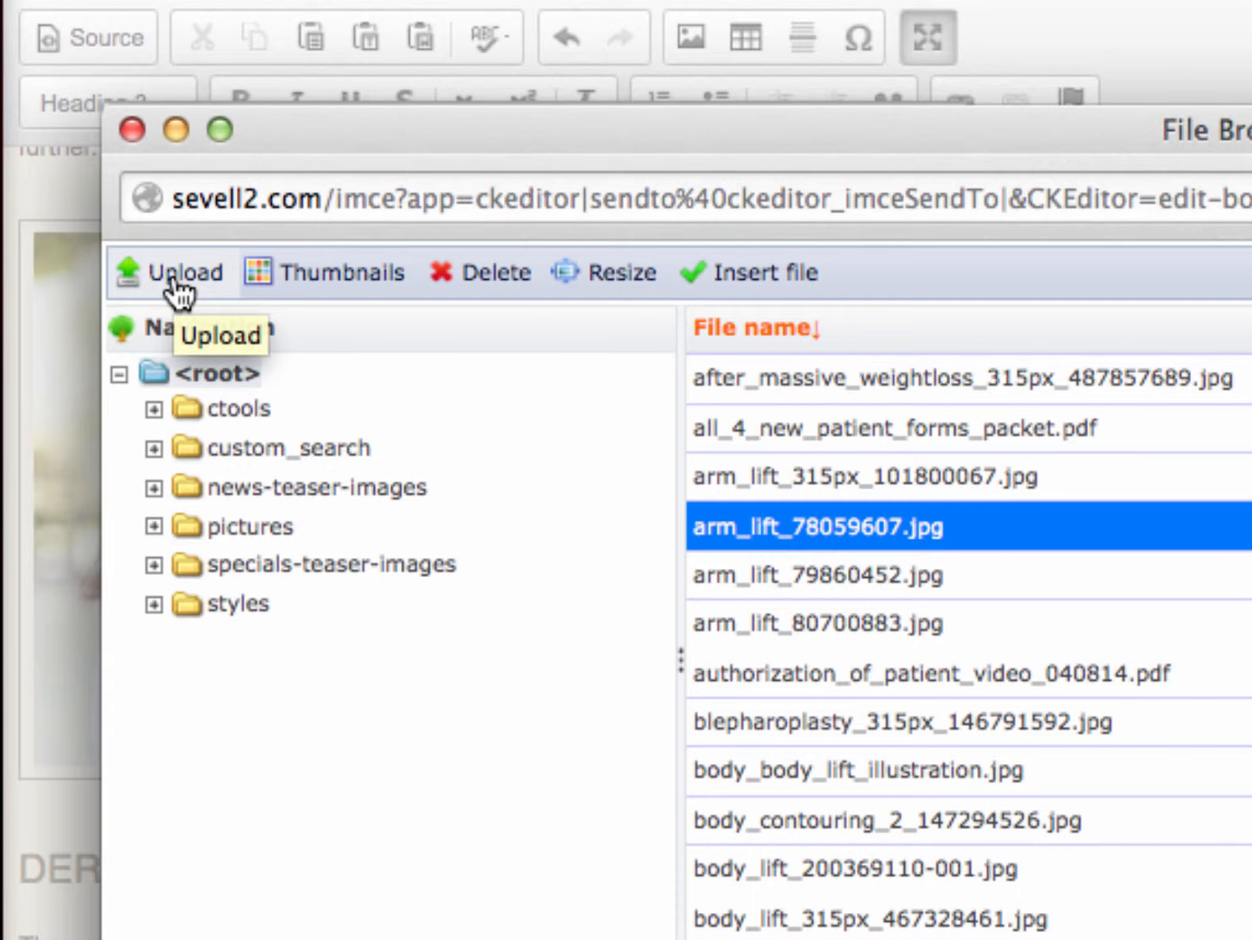
Upload face_non-surgical_rejuv_cropped_000014580843.jpg from the Desktop without thumbnails and choose it as the image to insert.
{"action": "left_click", "coordinate": [178, 281]}
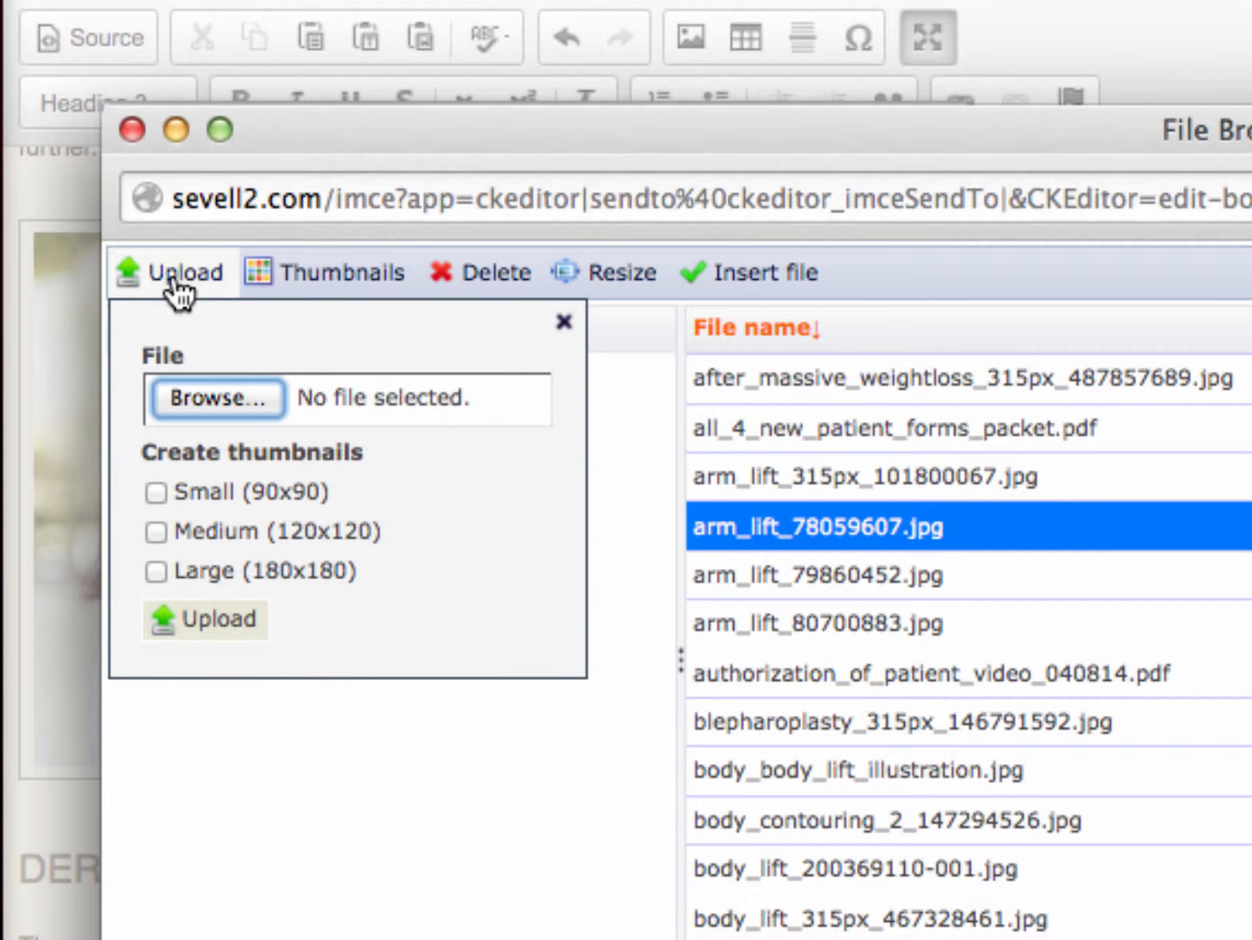
{"action": "left_click", "coordinate": [187, 393]}
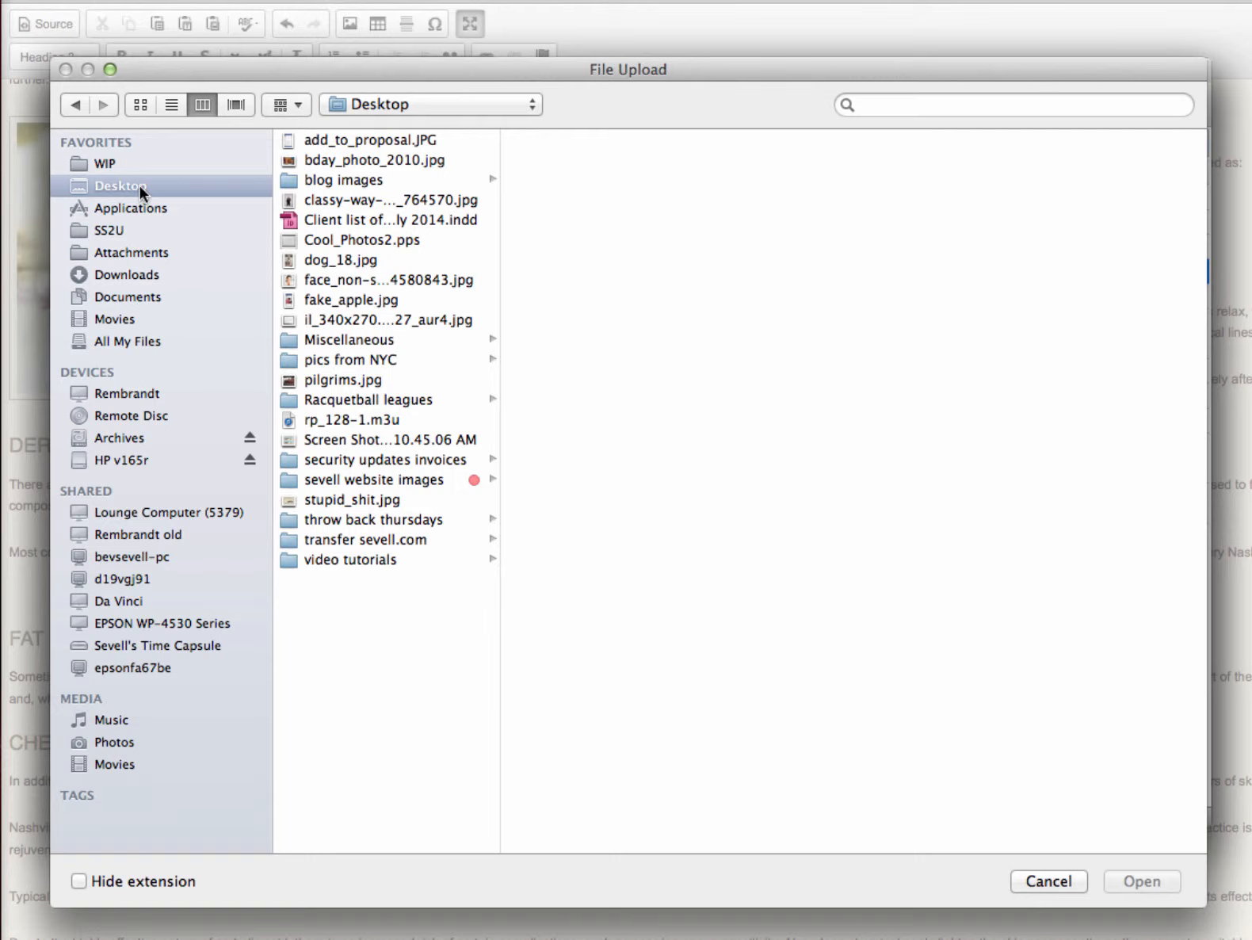
{"action": "left_click", "coordinate": [371, 280]}
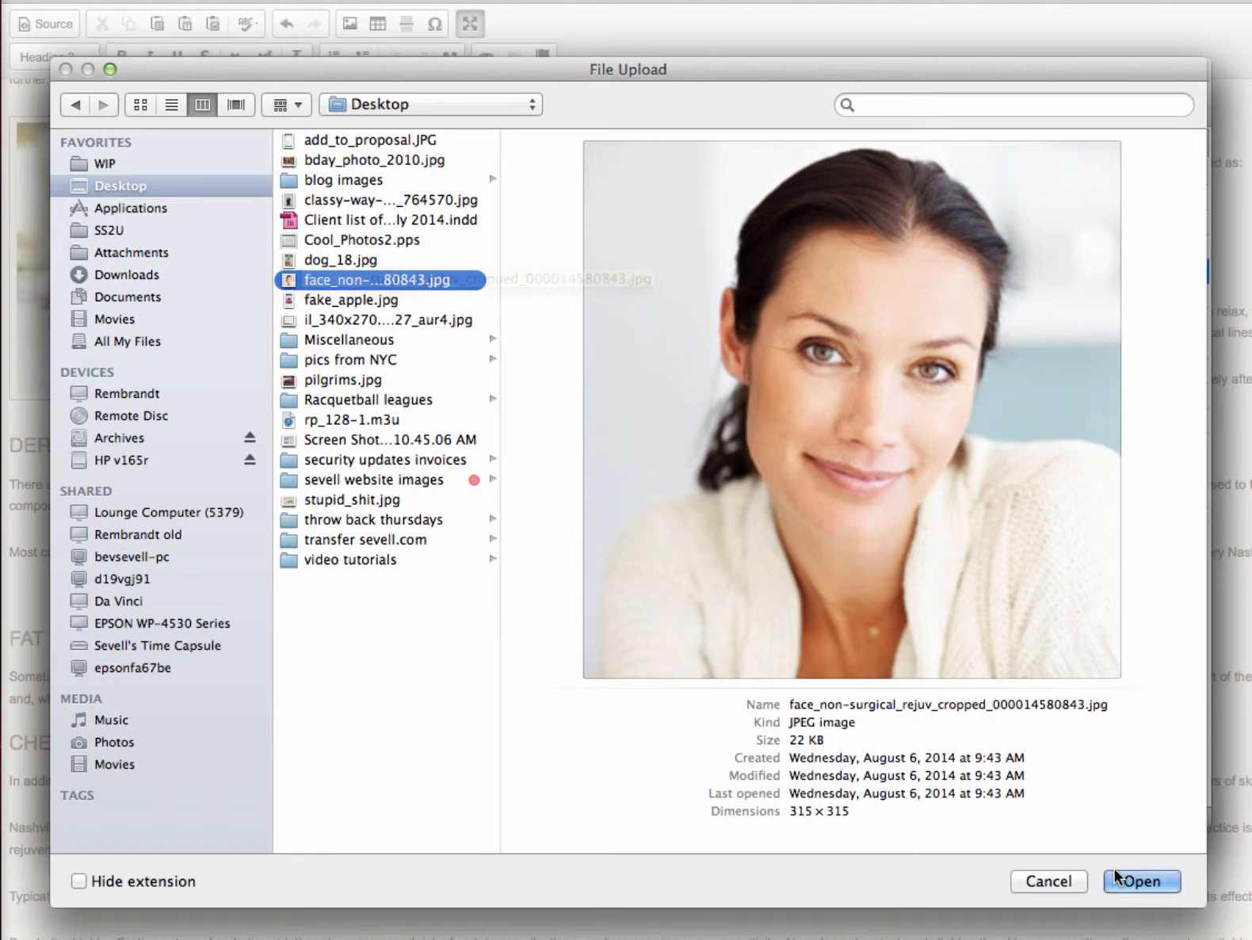
{"action": "left_click", "coordinate": [1142, 881]}
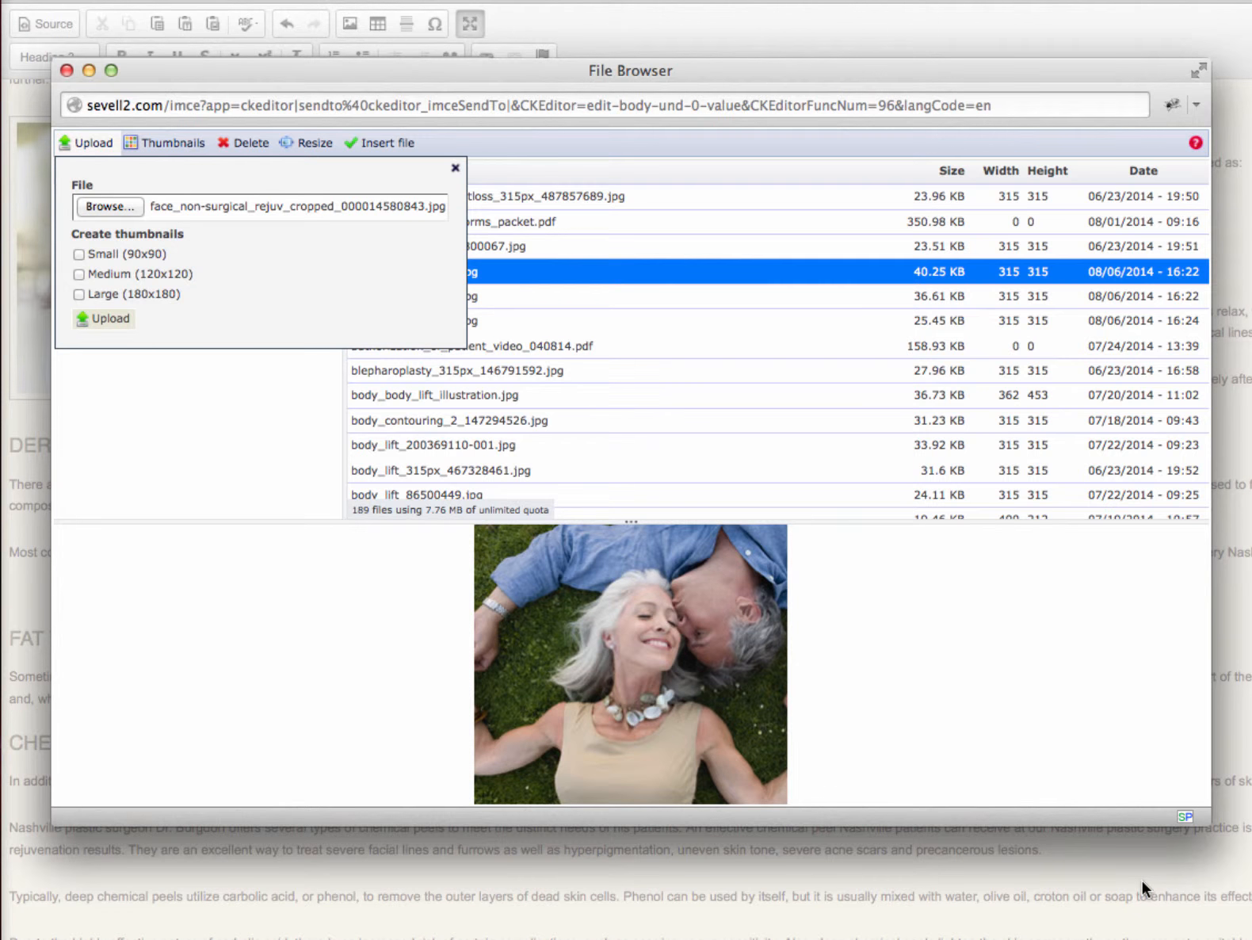
{"action": "left_click", "coordinate": [108, 323]}
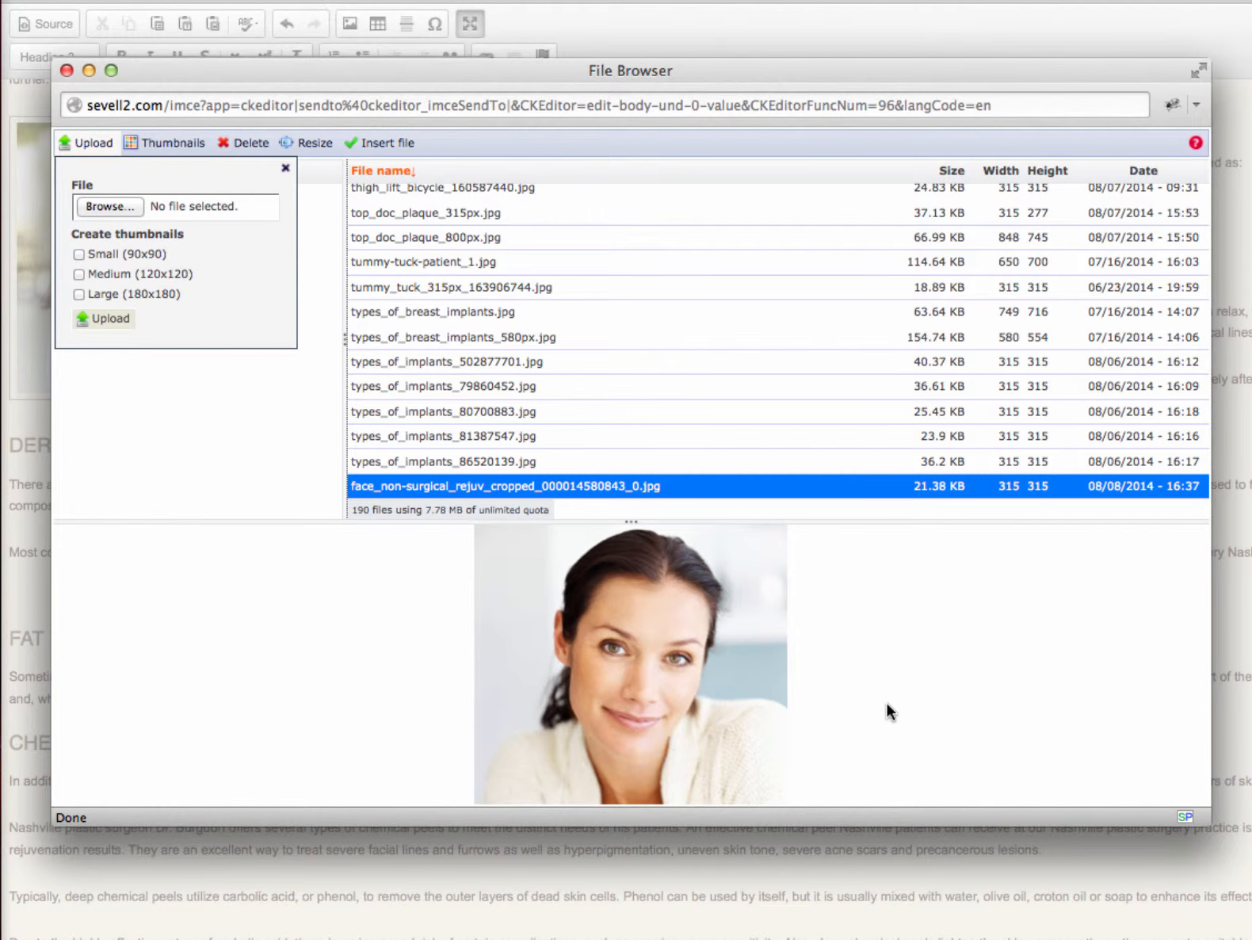
{"action": "left_click", "coordinate": [674, 686]}
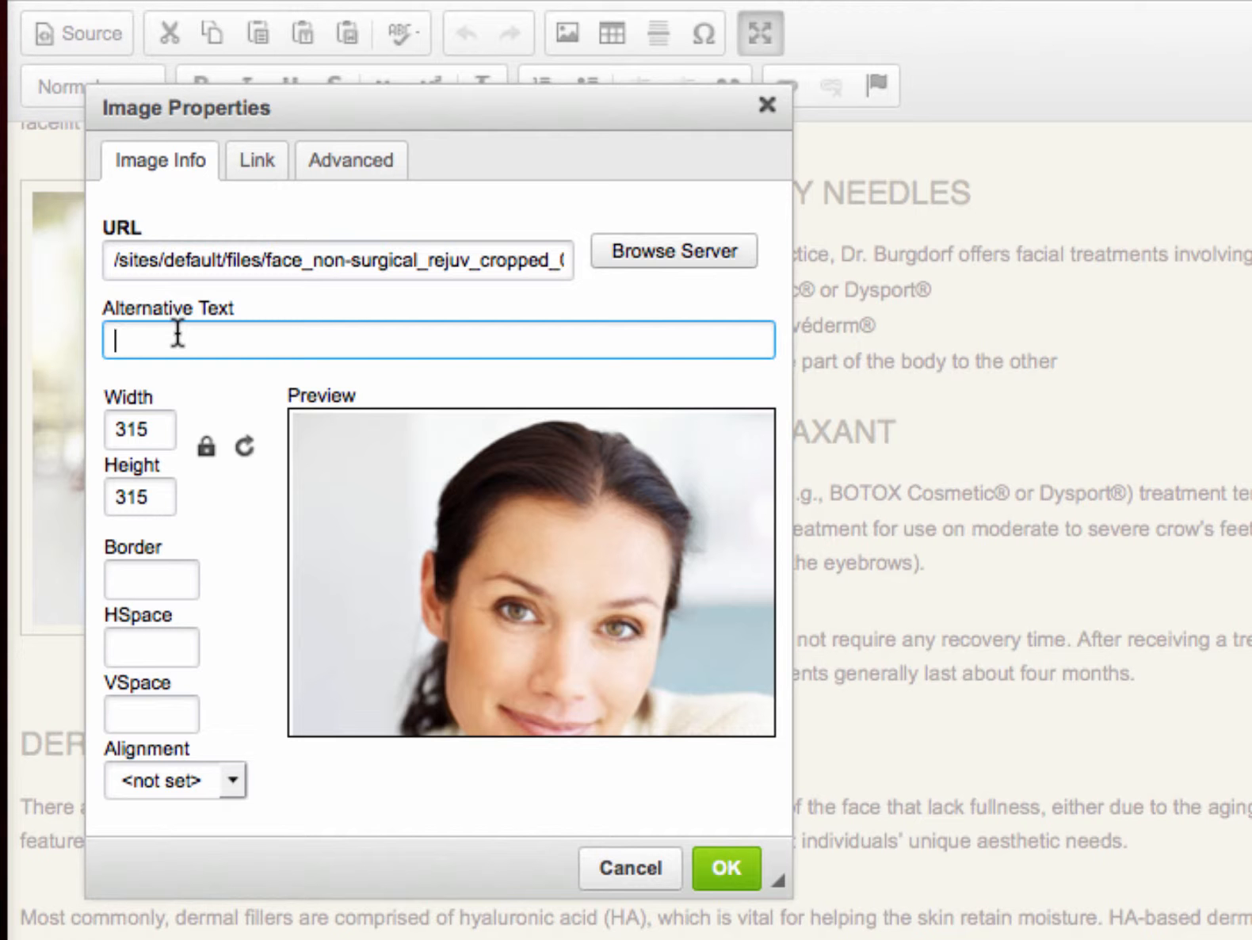
Insert the image with alternative text "Beautiful 50 year old woman, looking 40, after a Nashville Botox treatment" and stylesheet class "left".
{"action": "type", "text": "Beautiful 50 year old woman, looking 40, after a Nashville Botox treatment"}
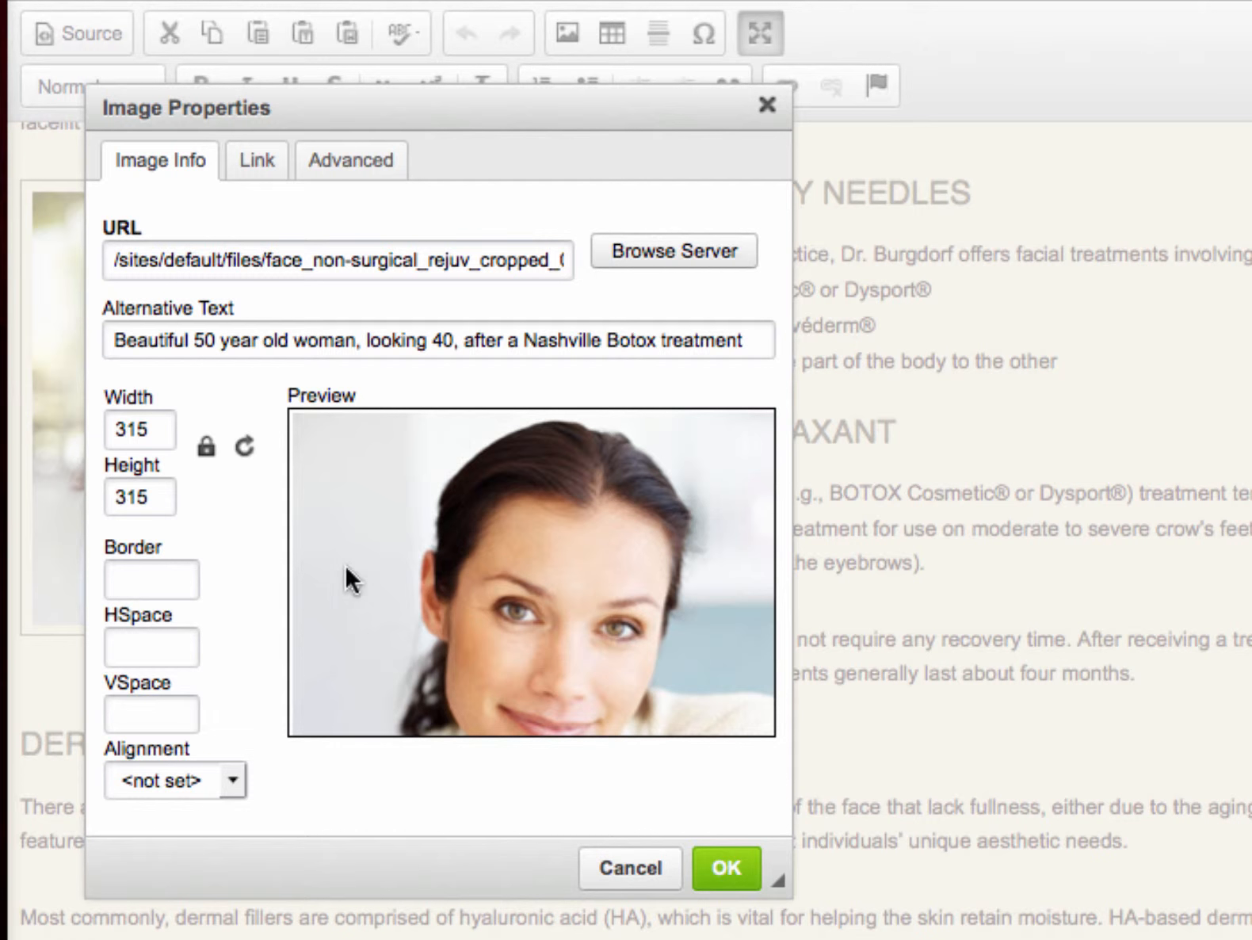
{"action": "left_click", "coordinate": [361, 155]}
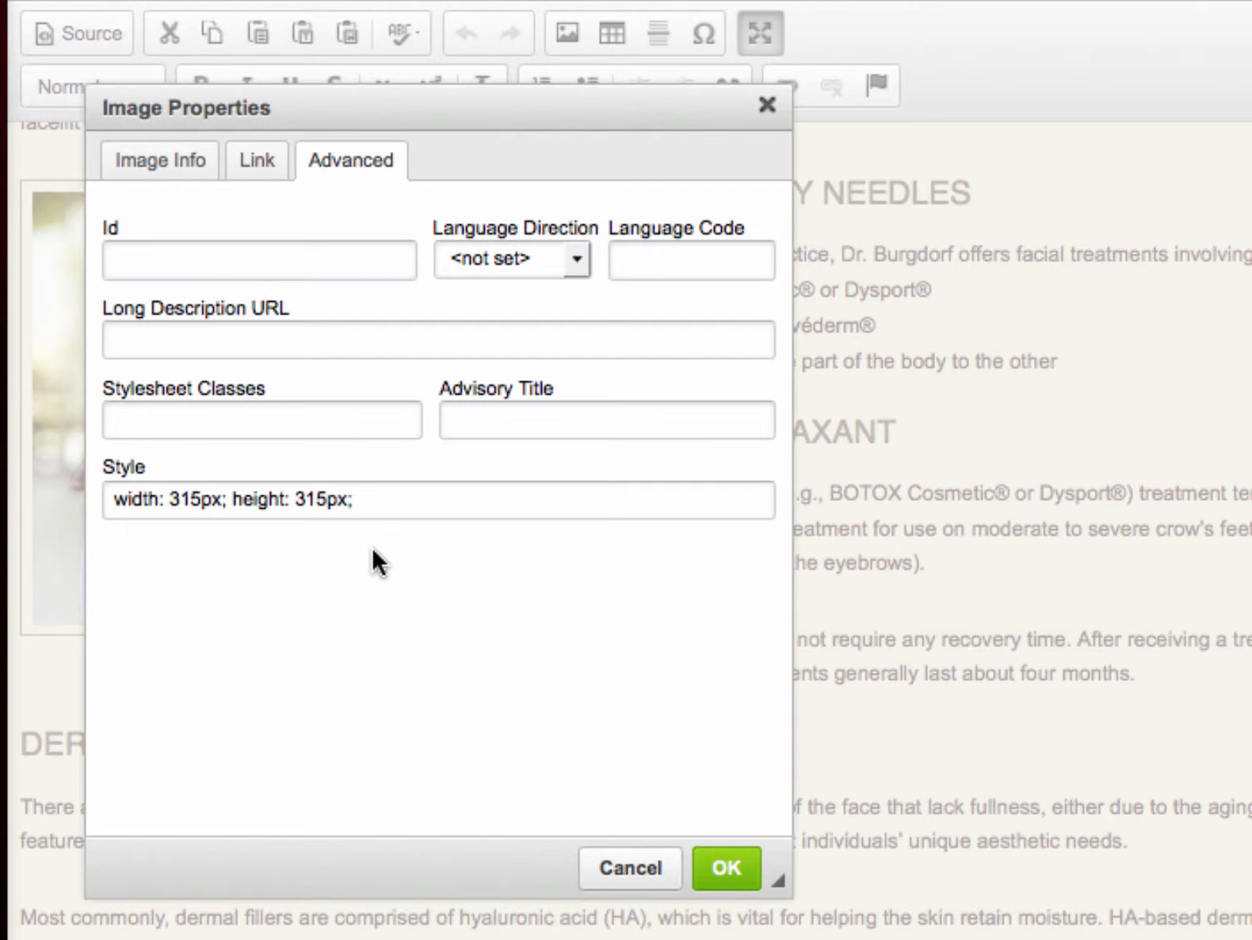
{"action": "left_click", "coordinate": [225, 426]}
{"action": "left_click", "coordinate": [187, 426]}
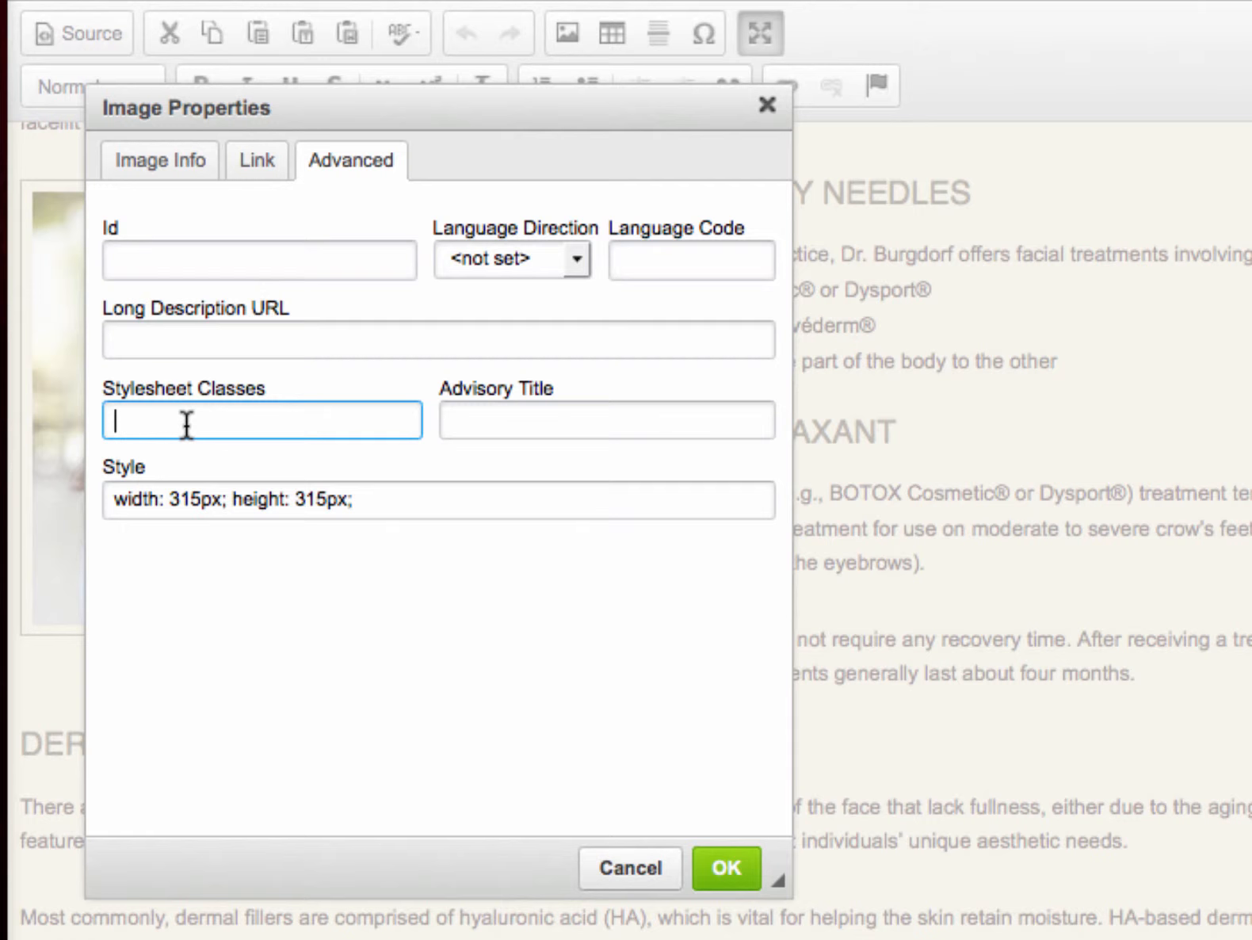
{"action": "type", "text": "left"}
{"action": "left_click", "coordinate": [756, 869]}
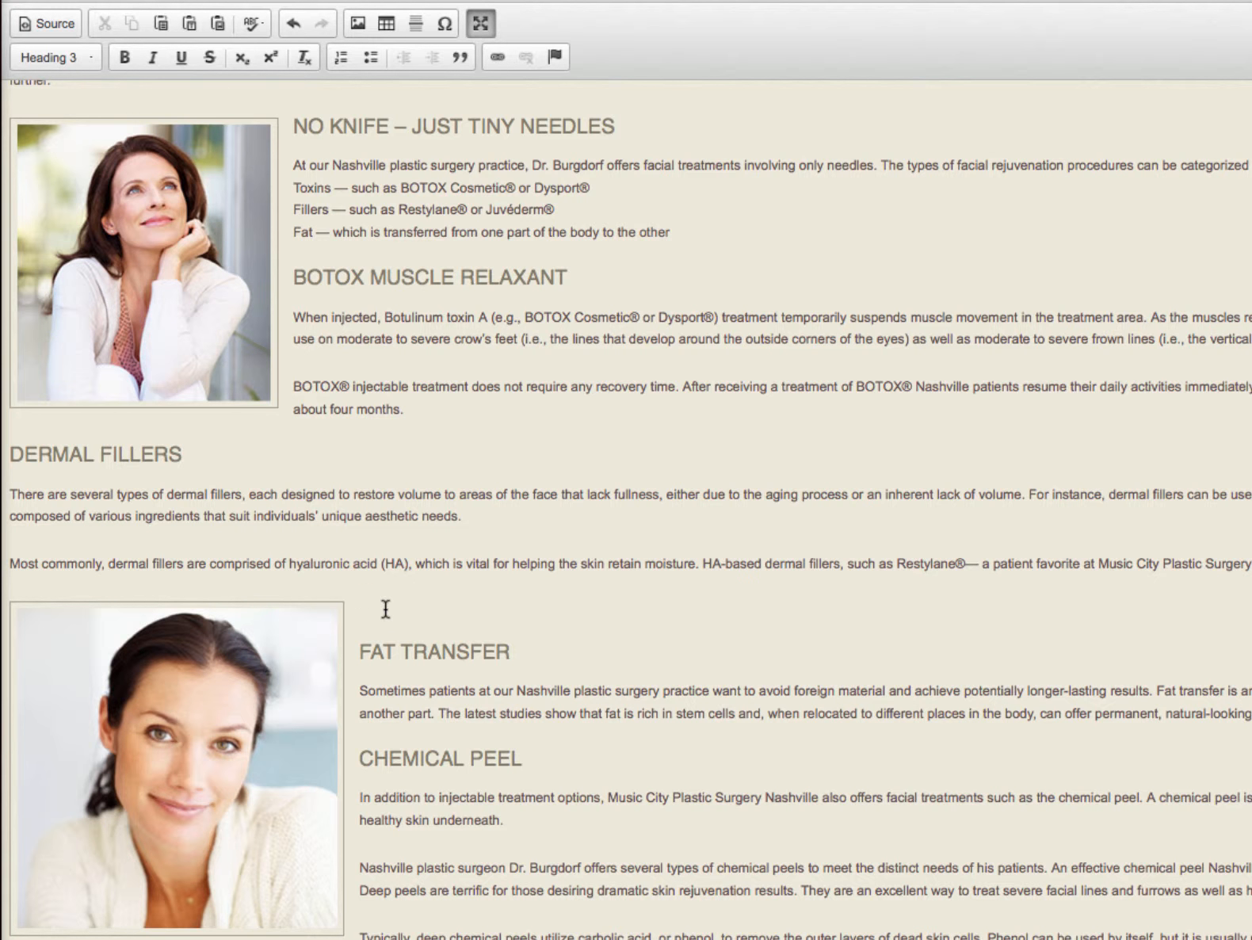
Set the paragraph format of the inserted image beside Fat Transfer to Normal and minimize the body editor.
{"action": "left_click", "coordinate": [271, 623]}
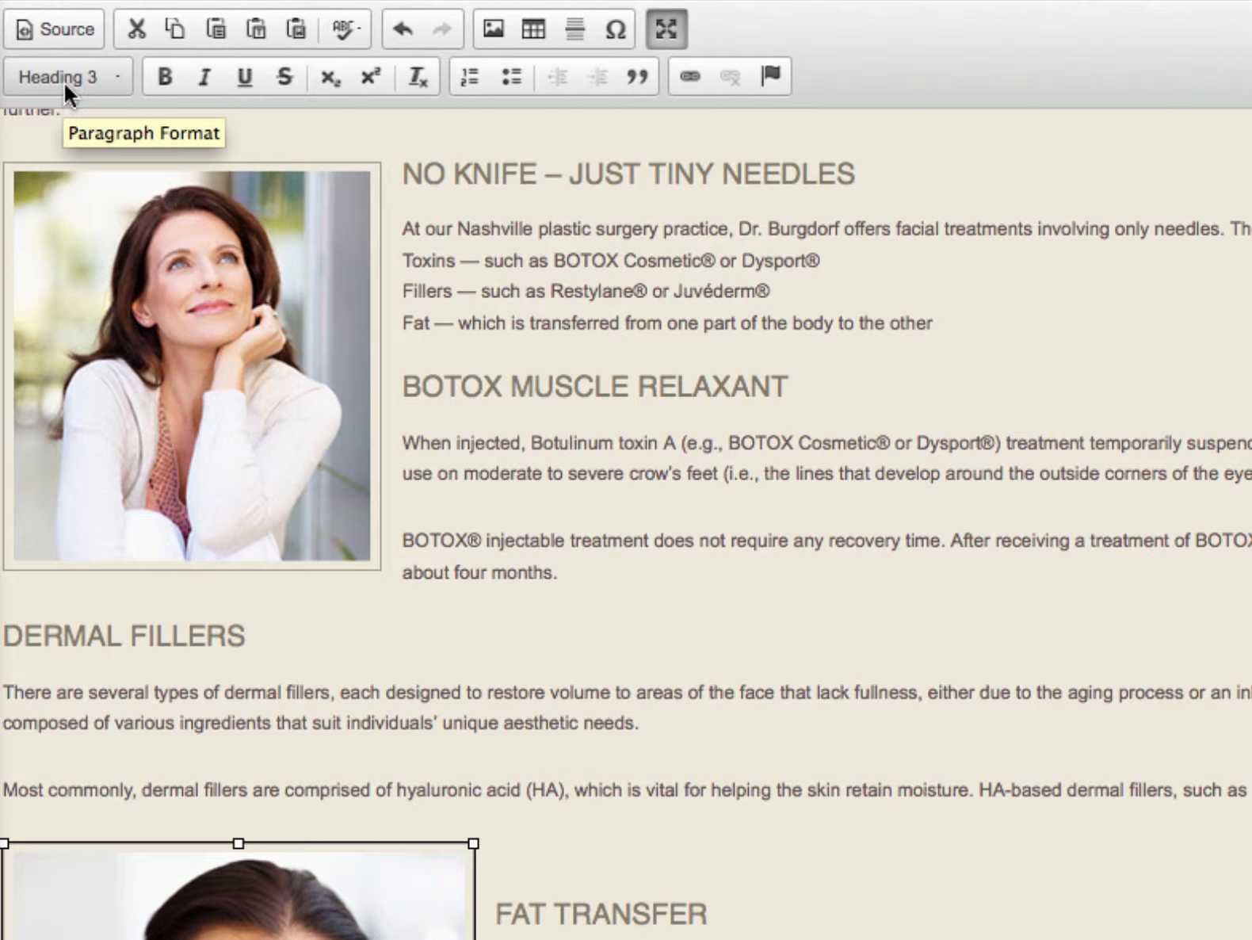
{"action": "left_click_drag", "start_coordinate": [651, 919], "coordinate": [518, 923]}
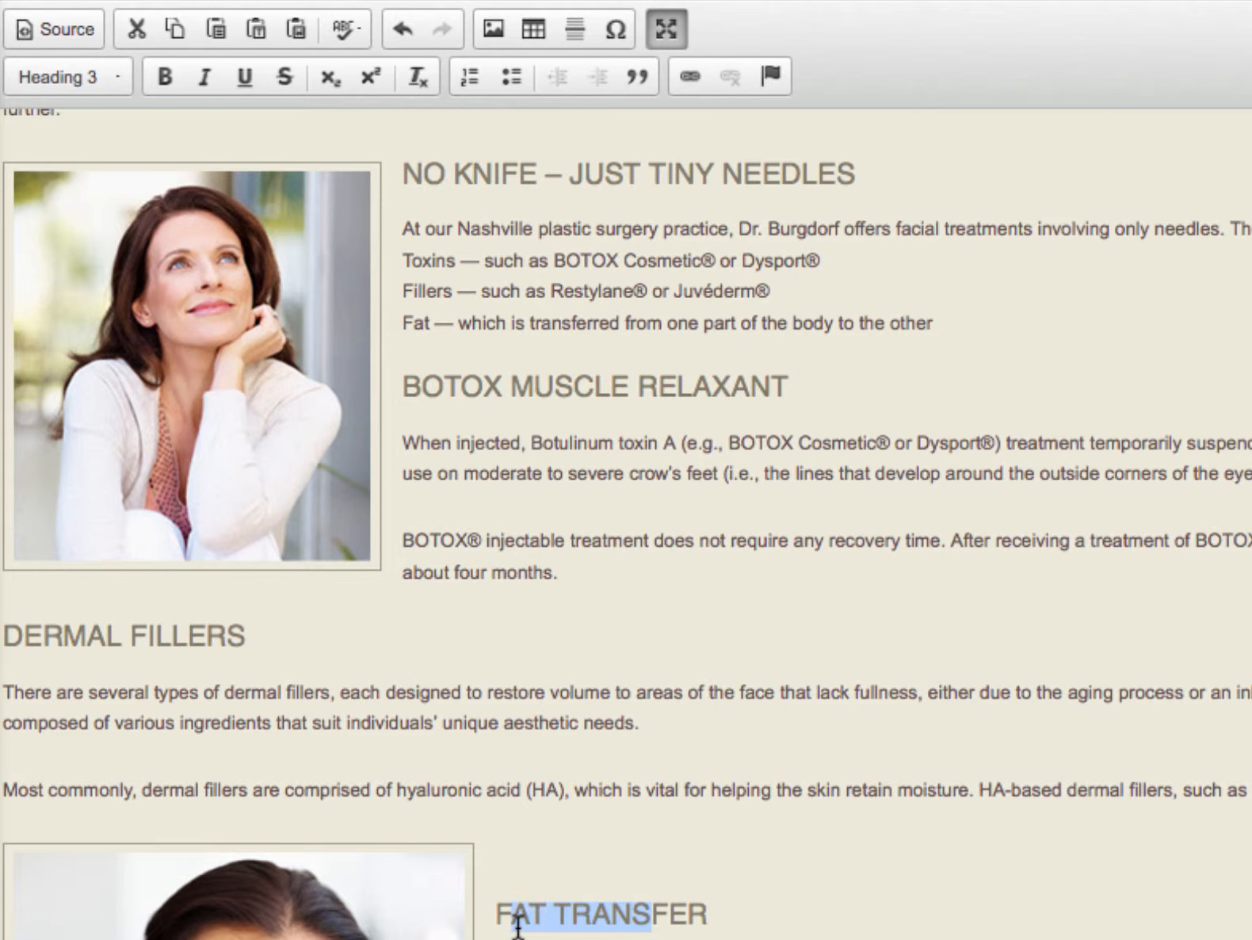
{"action": "left_click", "coordinate": [635, 915]}
{"action": "left_click", "coordinate": [354, 923]}
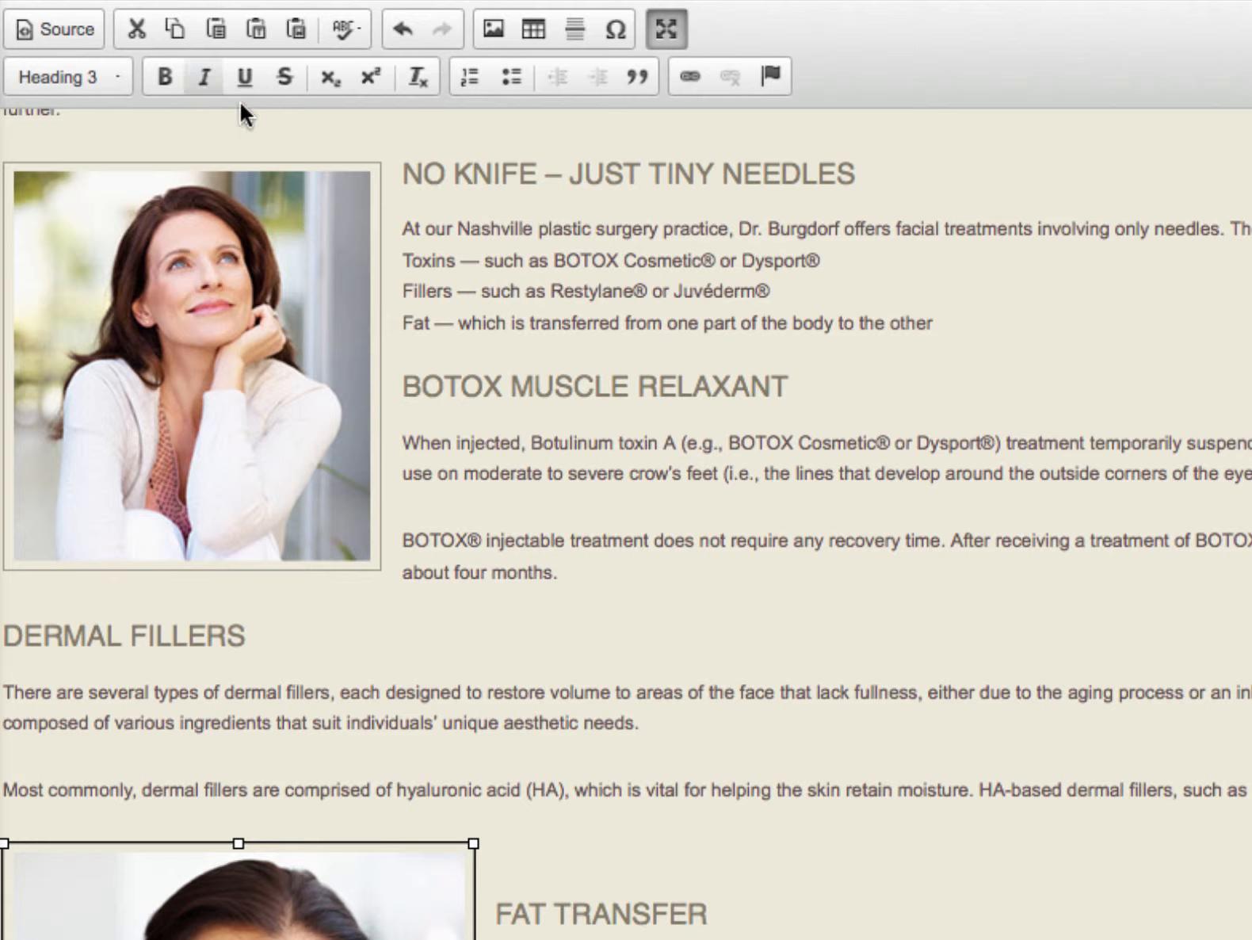
{"action": "left_click", "coordinate": [93, 85]}
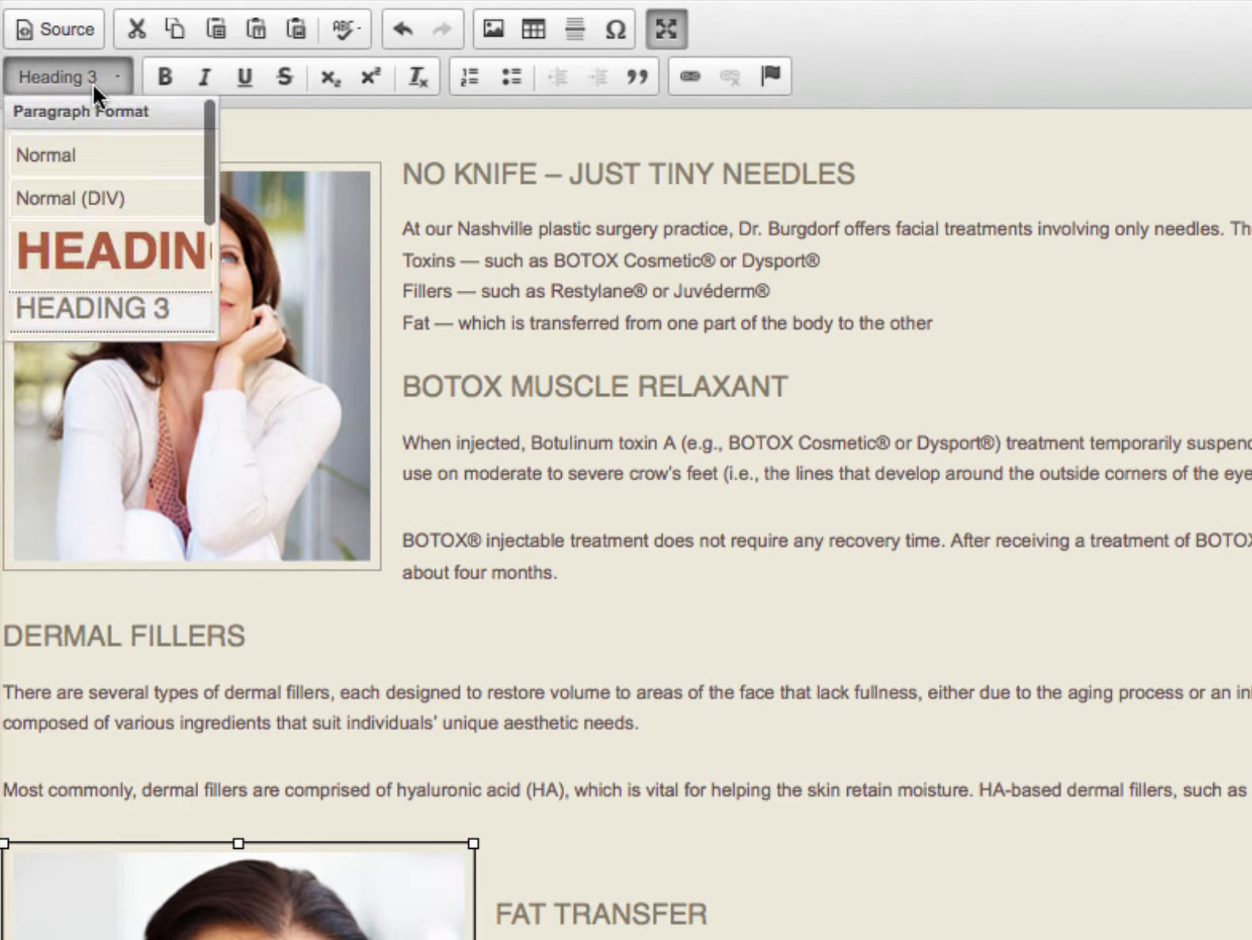
{"action": "left_click", "coordinate": [89, 156]}
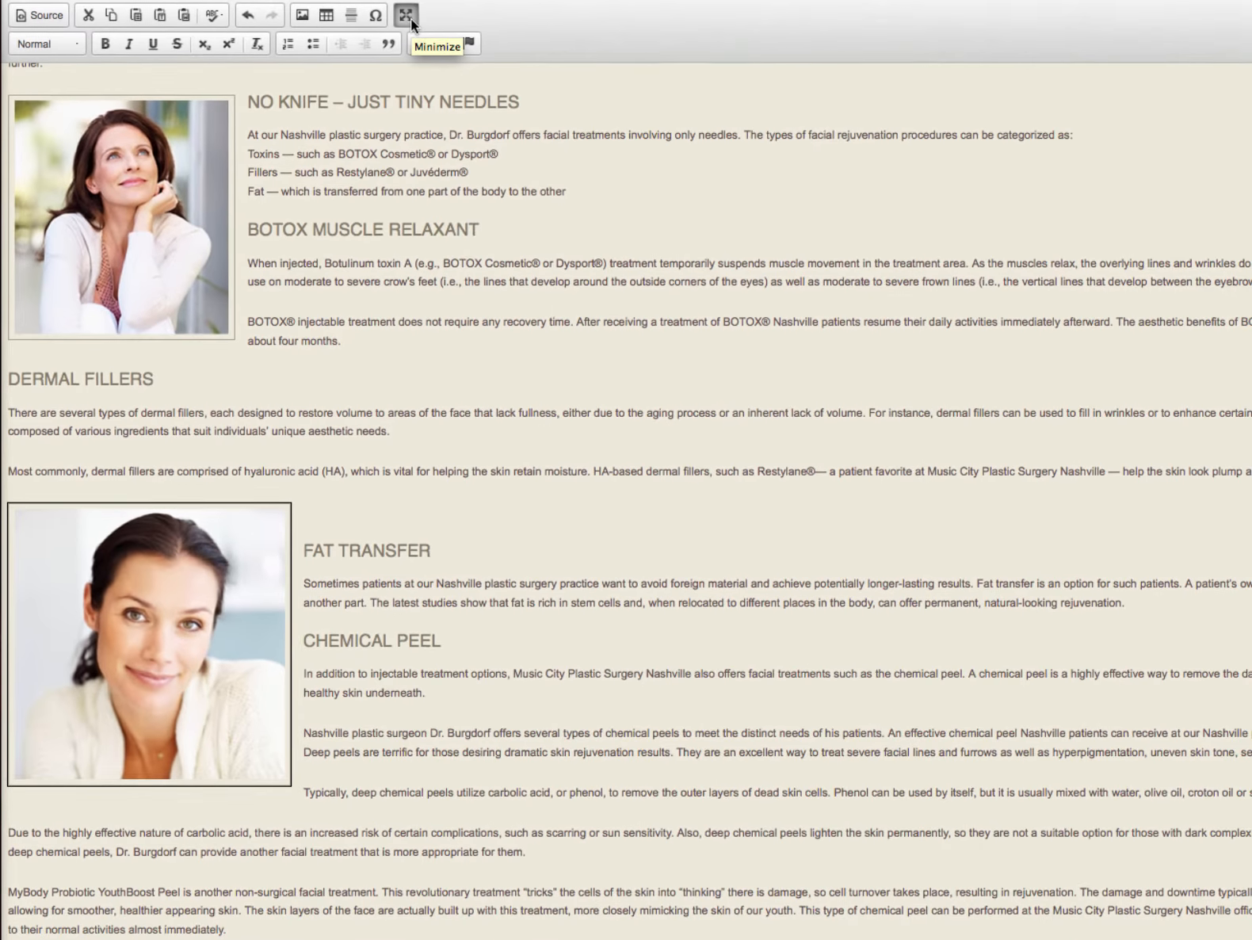
{"action": "left_click", "coordinate": [410, 18]}
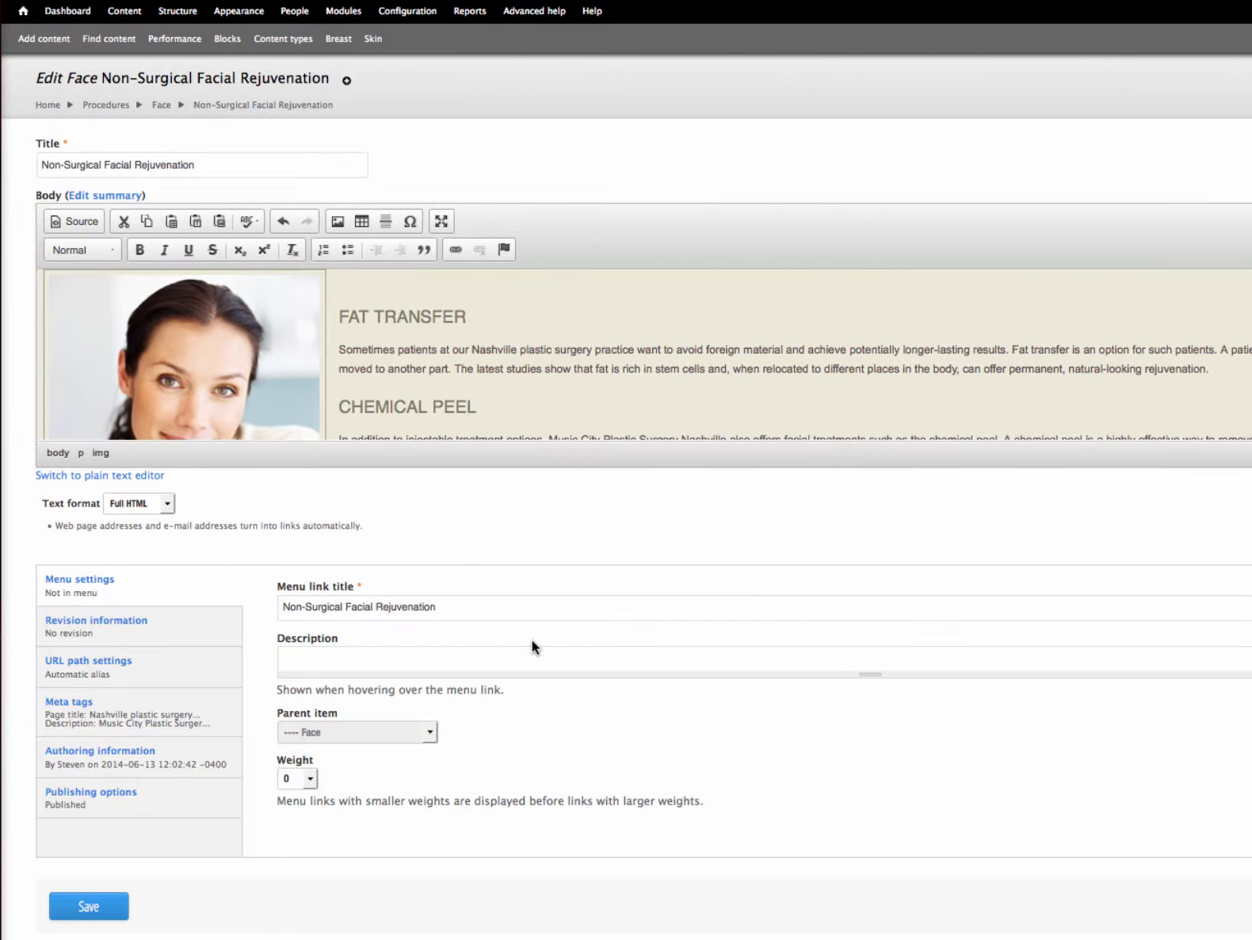
Save the Non-Surgical Facial Rejuvenation page and check the published layout of the photo beside the Fat Transfer section.
{"action": "scroll", "coordinate": [501, 410], "scroll_direction": "up", "scroll_amount": 2}
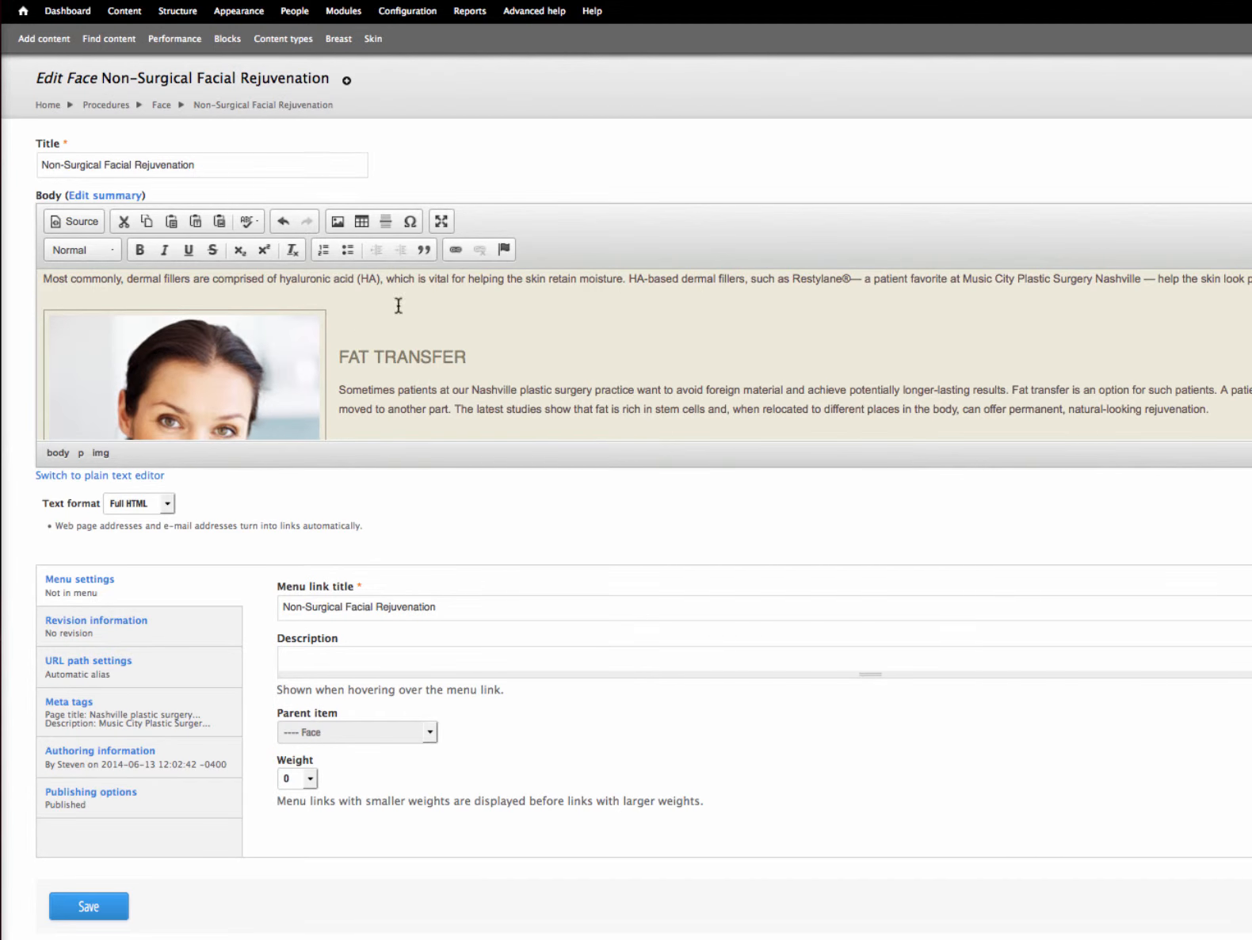
{"action": "scroll", "coordinate": [673, 602], "scroll_direction": "down", "scroll_amount": 1}
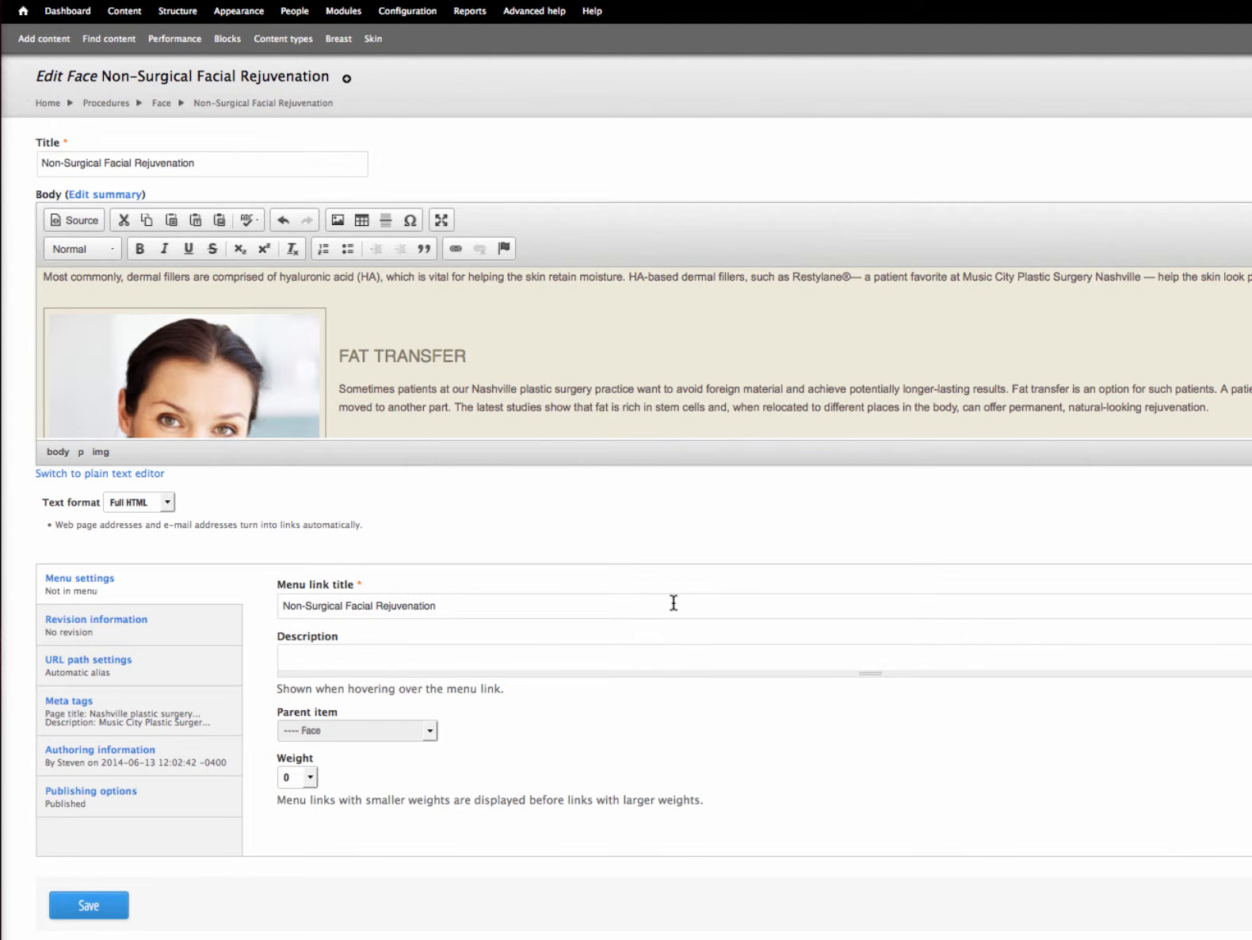
{"action": "left_click", "coordinate": [99, 912]}
{"action": "scroll", "coordinate": [1033, 757], "scroll_direction": "down", "scroll_amount": 7}
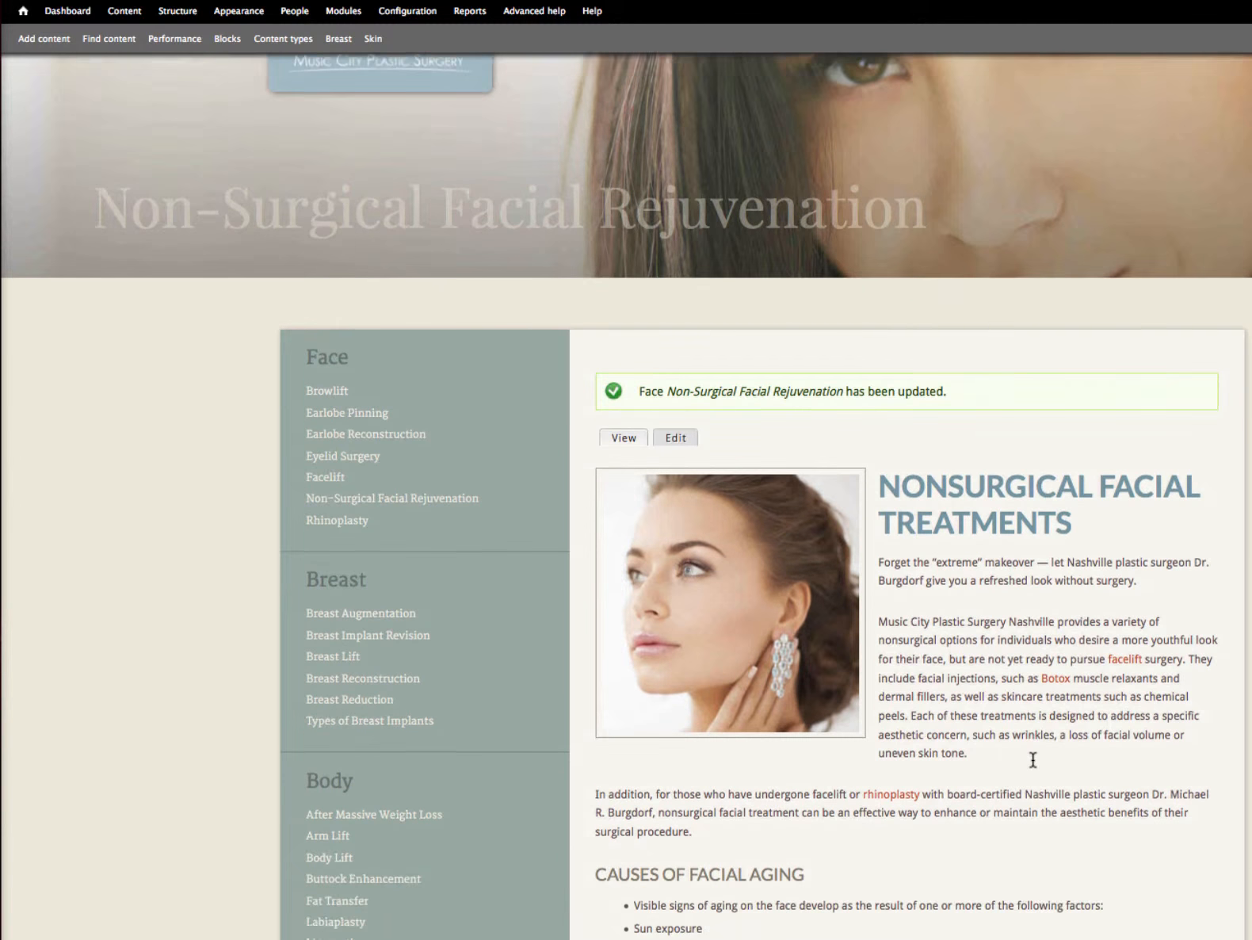
{"action": "scroll", "coordinate": [1033, 756], "scroll_direction": "down", "scroll_amount": 8}
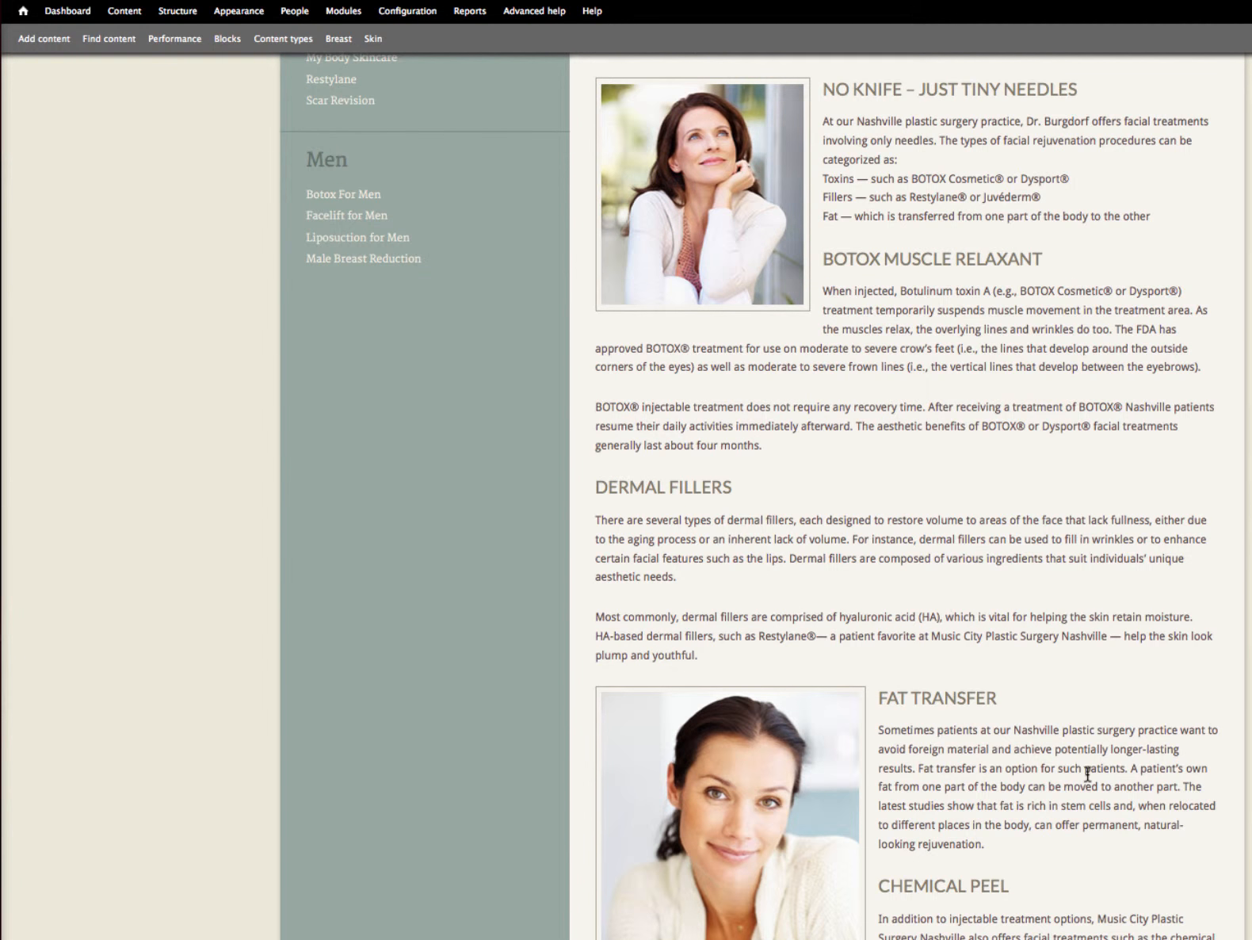
{"action": "scroll", "coordinate": [1087, 770], "scroll_direction": "down", "scroll_amount": 4}
{"action": "scroll", "coordinate": [1099, 768], "scroll_direction": "down", "scroll_amount": 5}
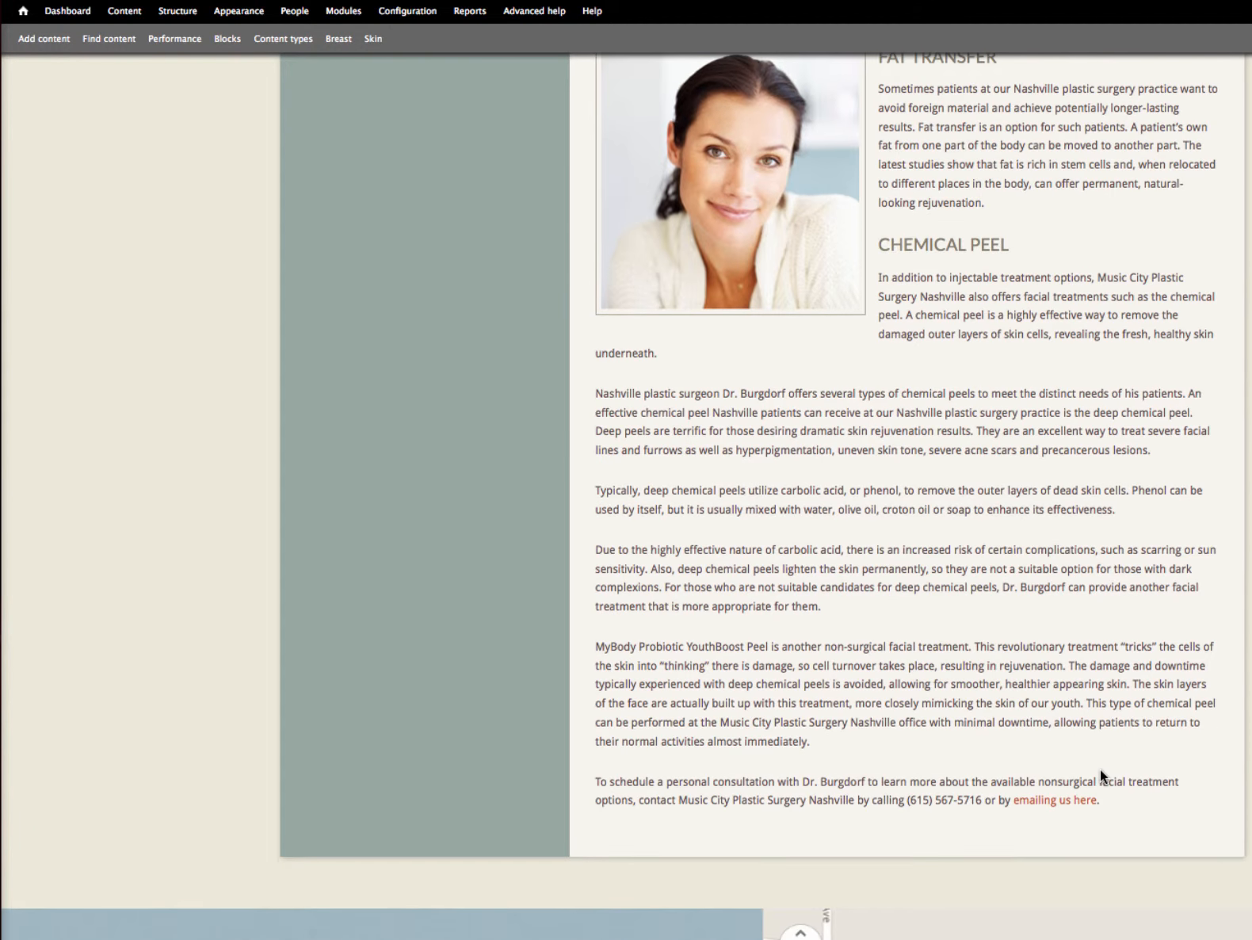
Return to the beginning of the published page and log out of the website's administration account.
{"action": "scroll", "coordinate": [1099, 768], "scroll_direction": "up", "scroll_amount": 17}
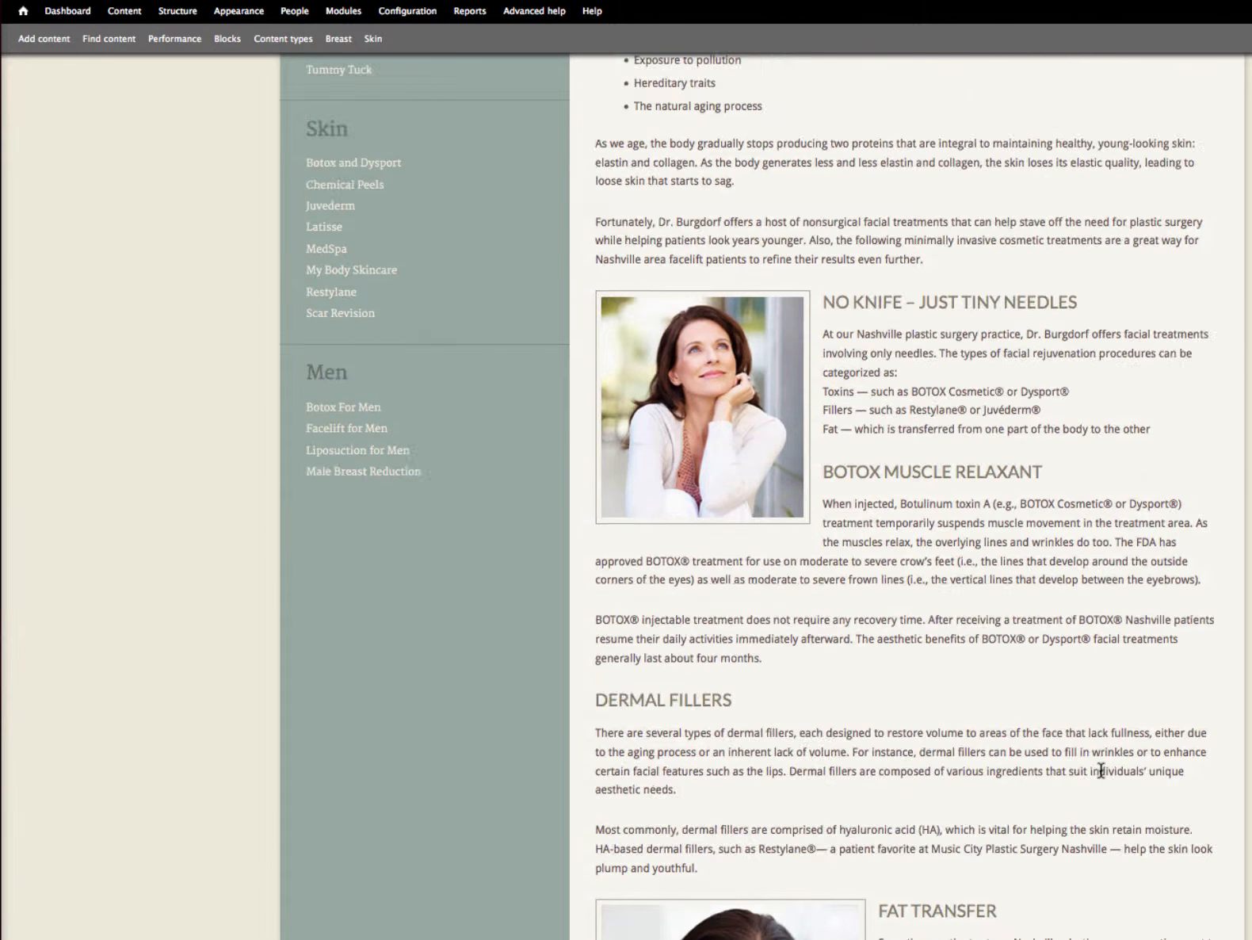
{"action": "scroll", "coordinate": [1098, 769], "scroll_direction": "up", "scroll_amount": 6}
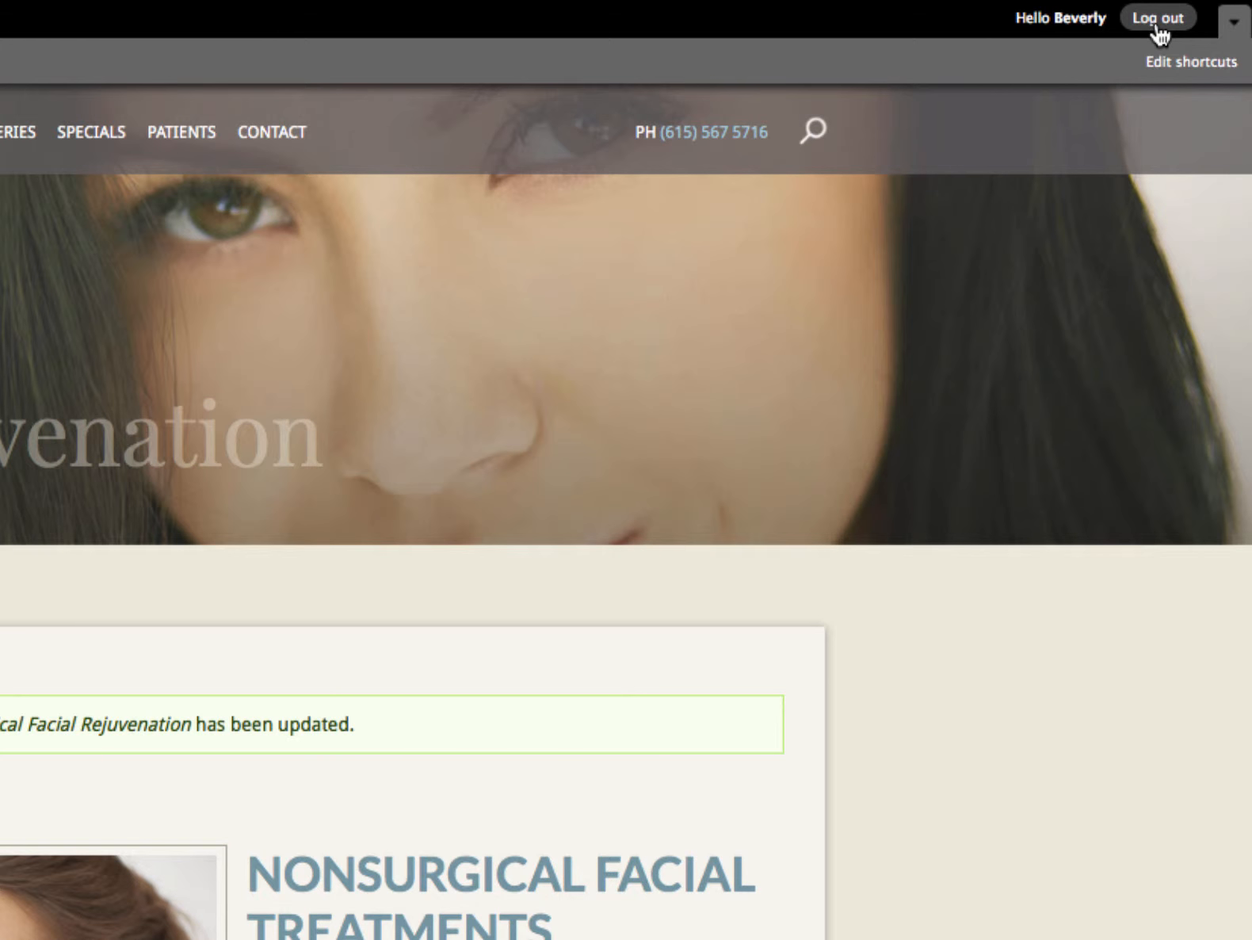
{"action": "left_click", "coordinate": [1157, 28]}
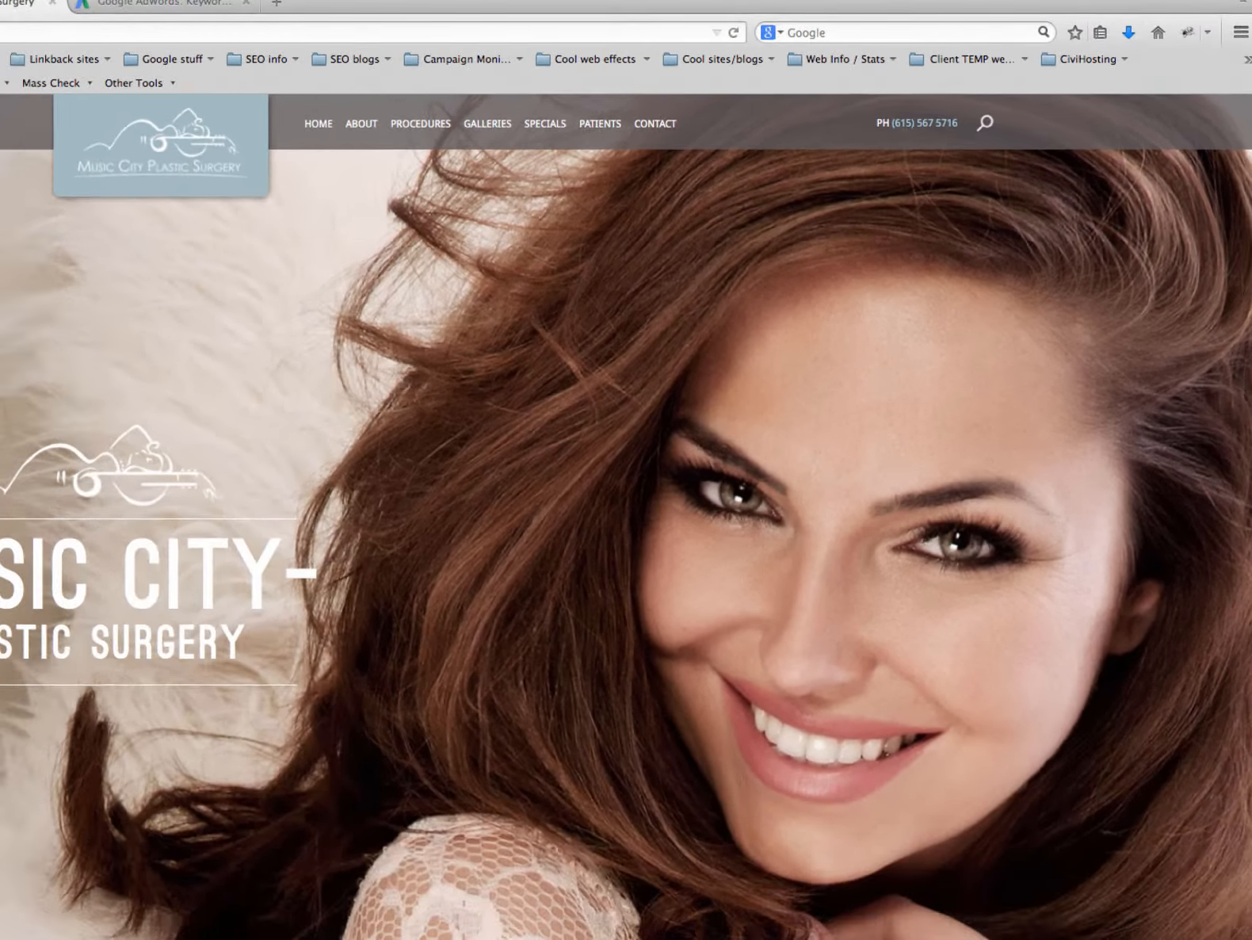